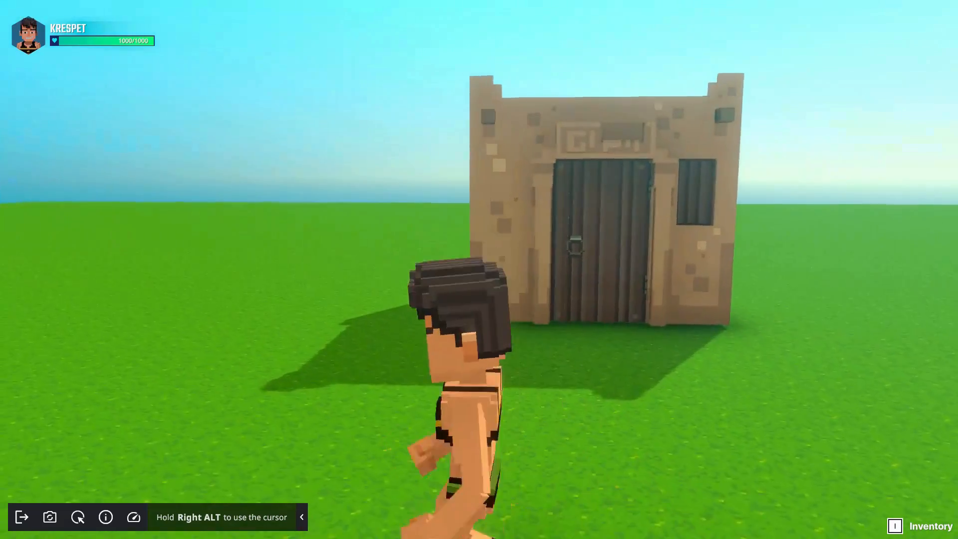
# Playtest climbing the white ladder onto the desert house's roof and jumping over its edge, then end the playtest
pyautogui.press('w')
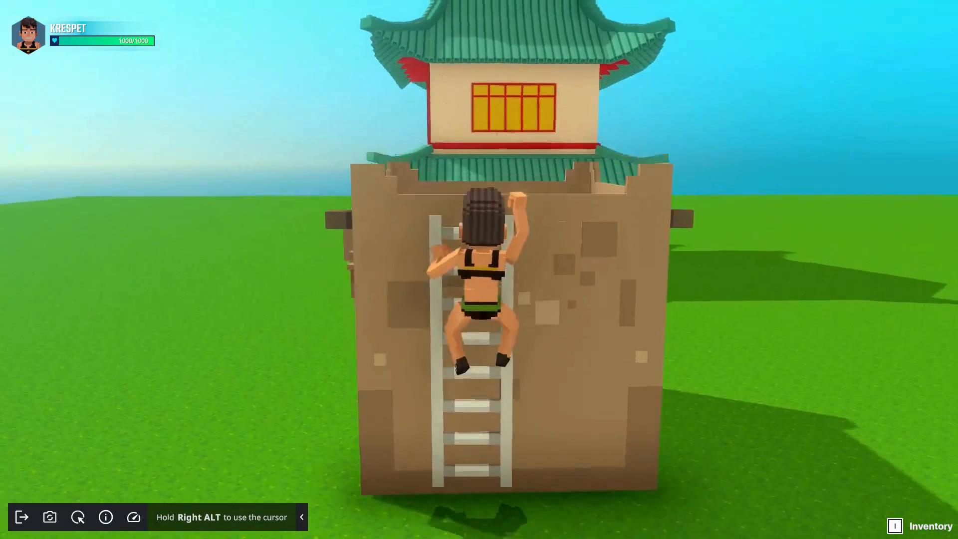
pyautogui.press('space')
pyautogui.press('w')
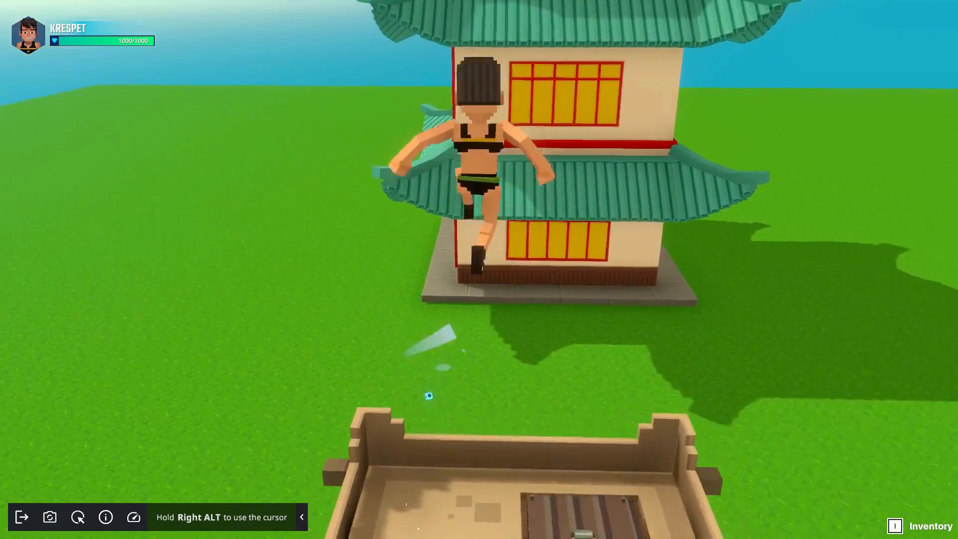
pyautogui.press('a')
pyautogui.press('s')
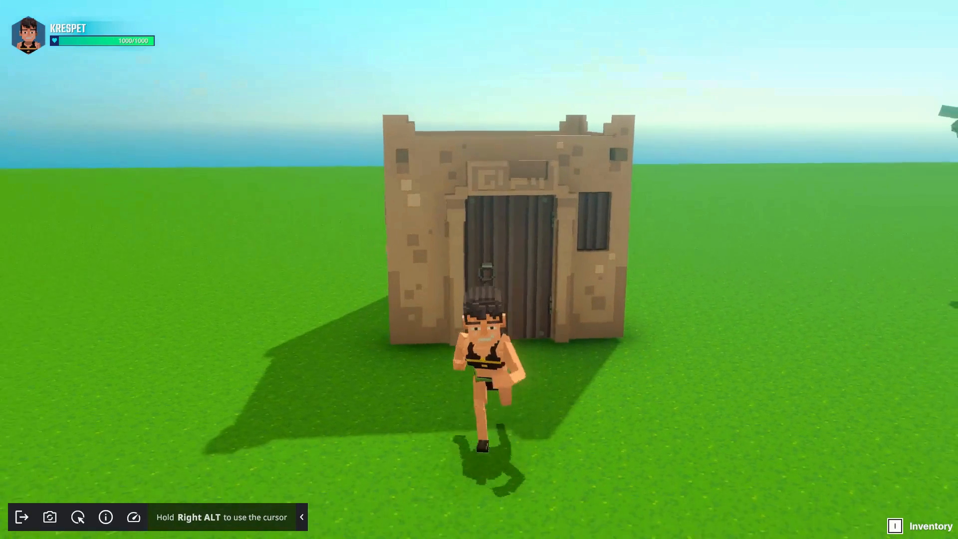
pyautogui.press('Escape')
# Find the Brick Wall by searching the asset library for "wall" and place three around the desert house, shifting the third to X 54.07
pyautogui.click(733, 501)
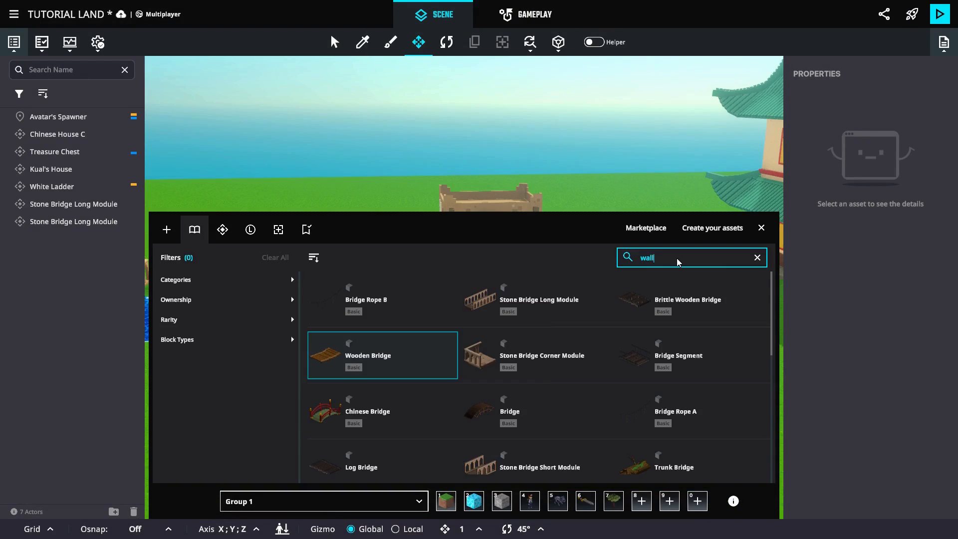
pyautogui.scroll(-3, 383, 388)
pyautogui.scroll(-2, 531, 389)
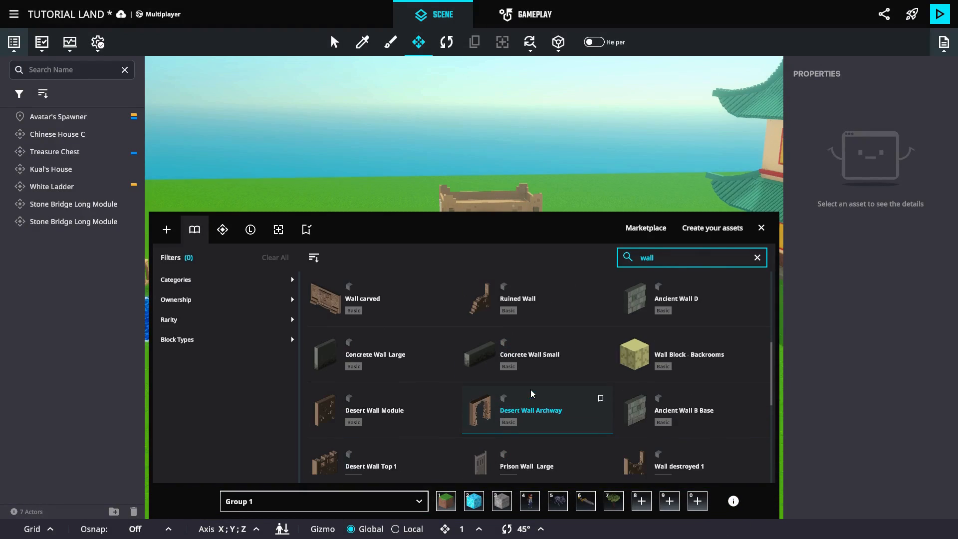
pyautogui.scroll(4, 445, 411)
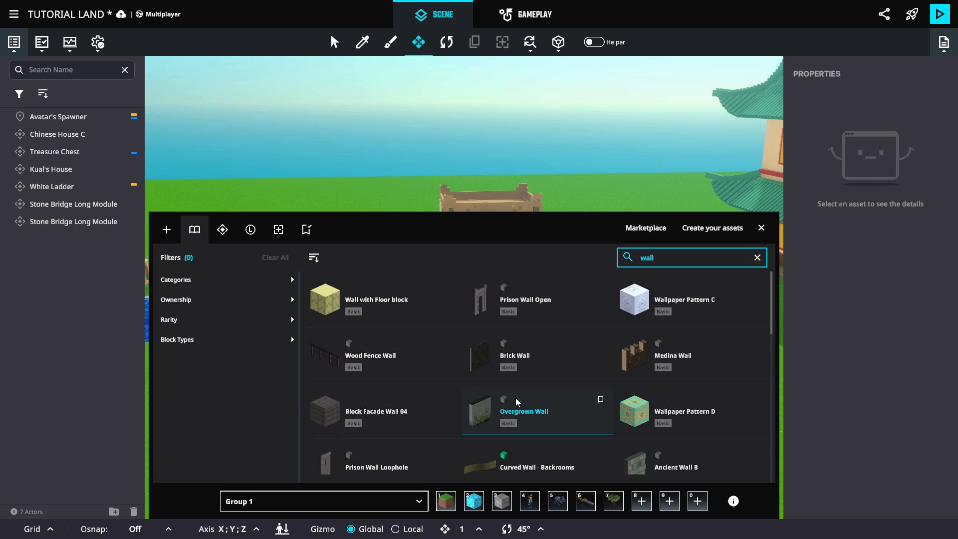
pyautogui.click(540, 364)
pyautogui.click(762, 229)
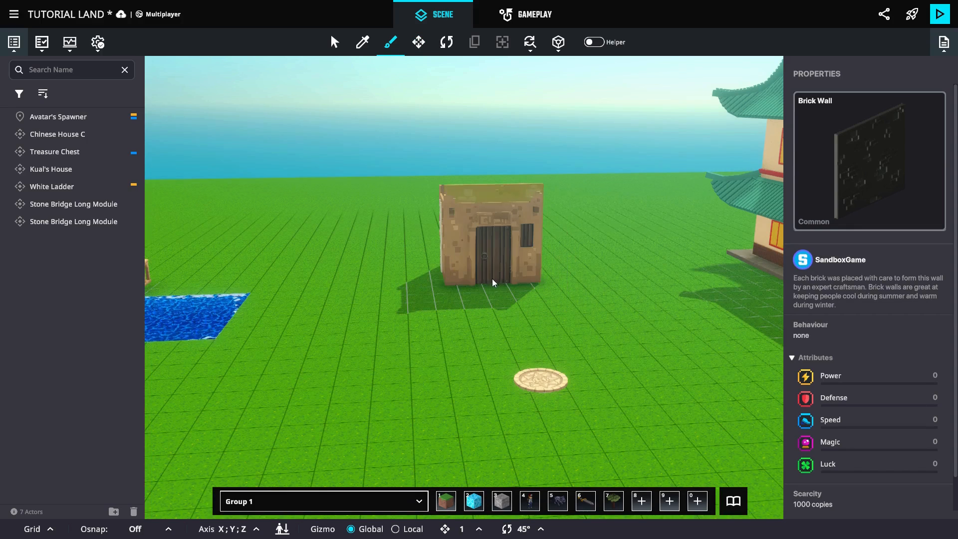
pyautogui.click(491, 288)
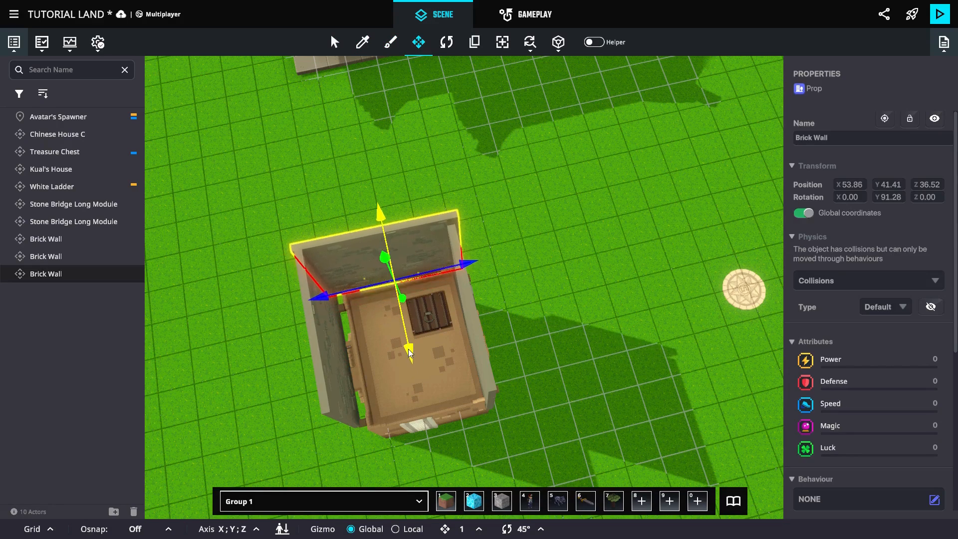
pyautogui.moveTo(408, 349); pyautogui.dragTo(410, 359)
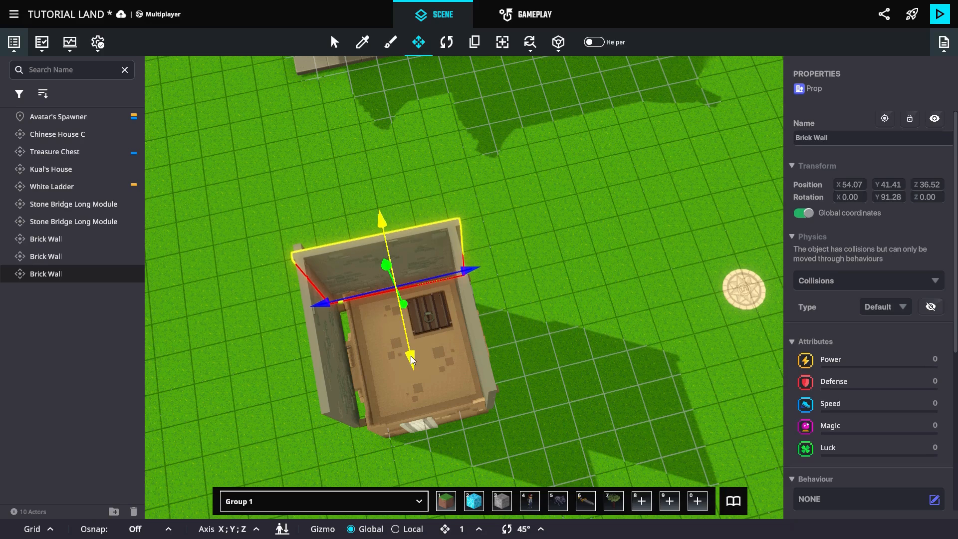
# Turn off visibility for all three brick walls around the desert house
pyautogui.click(331, 379)
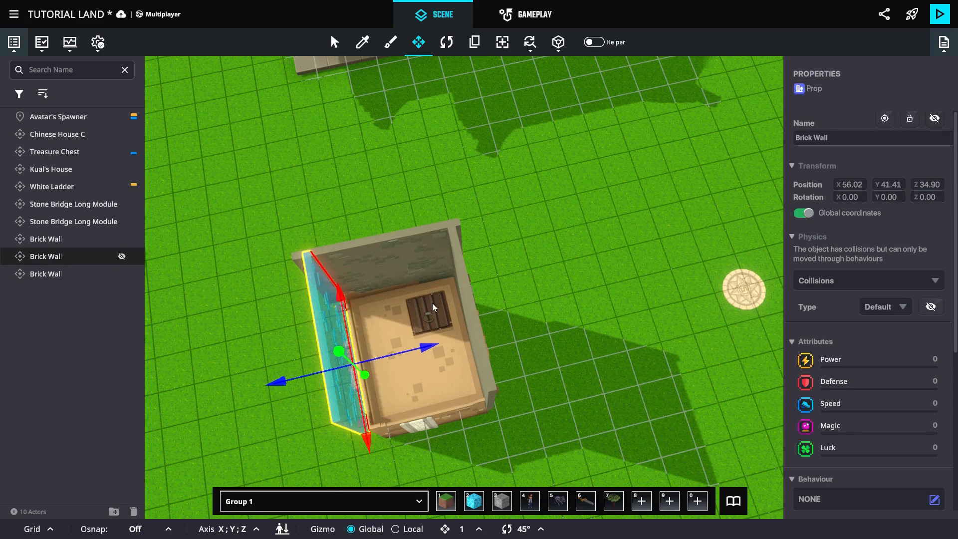
pyautogui.click(462, 296)
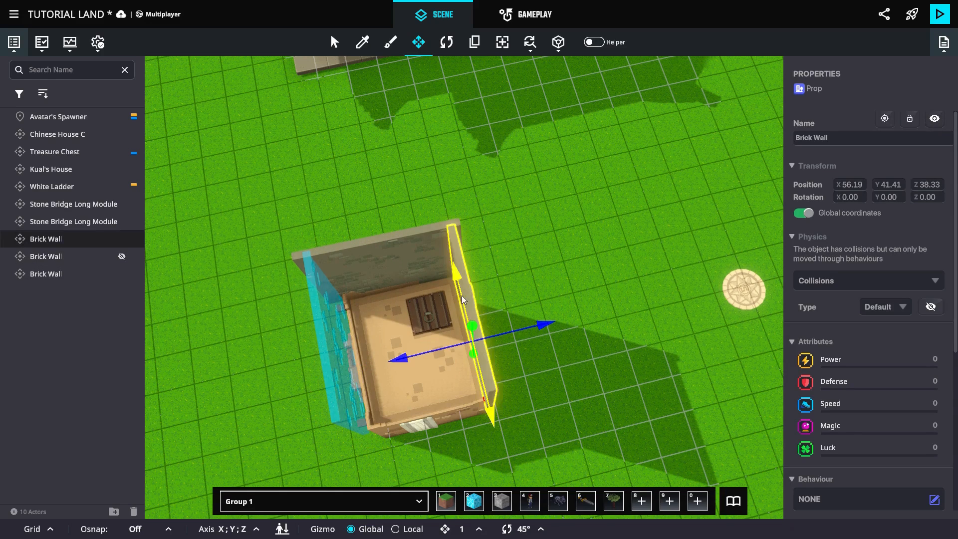
pyautogui.click(938, 118)
pyautogui.click(361, 251)
pyautogui.click(938, 119)
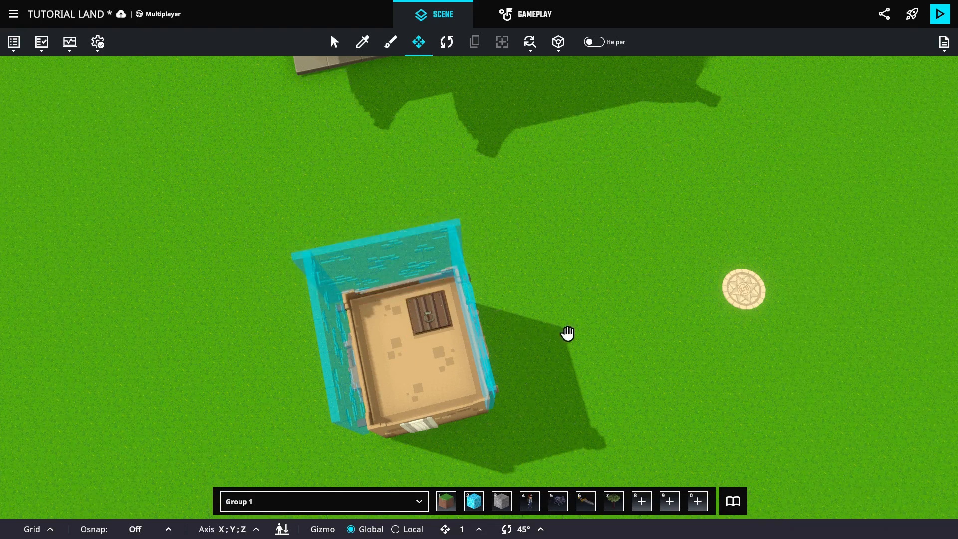
# Playtest climbing the ladder to the desert house's roof and try to jump off it against the hidden brick walls
pyautogui.moveTo(567, 334); pyautogui.dragTo(507, 295, button='right')
pyautogui.press('p')
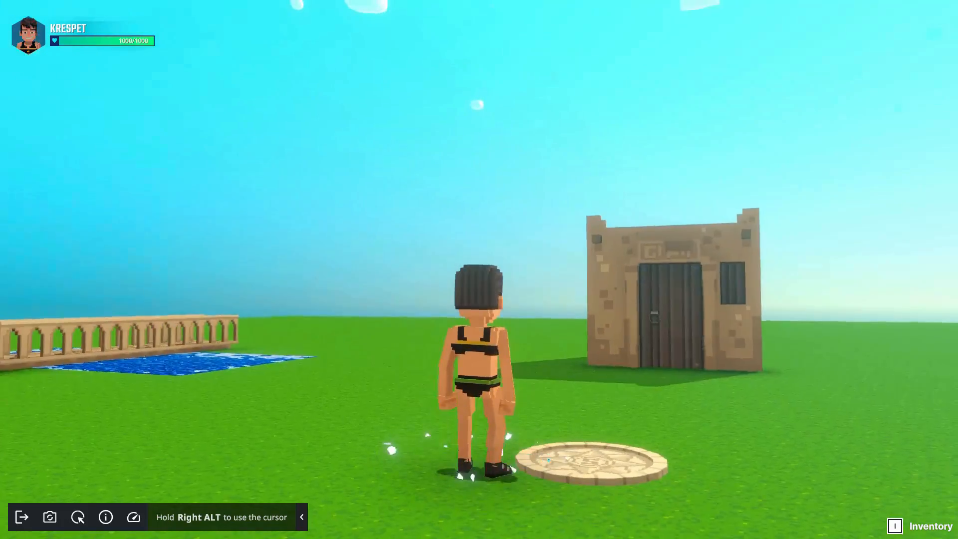
pyautogui.press('w')
pyautogui.press('w')
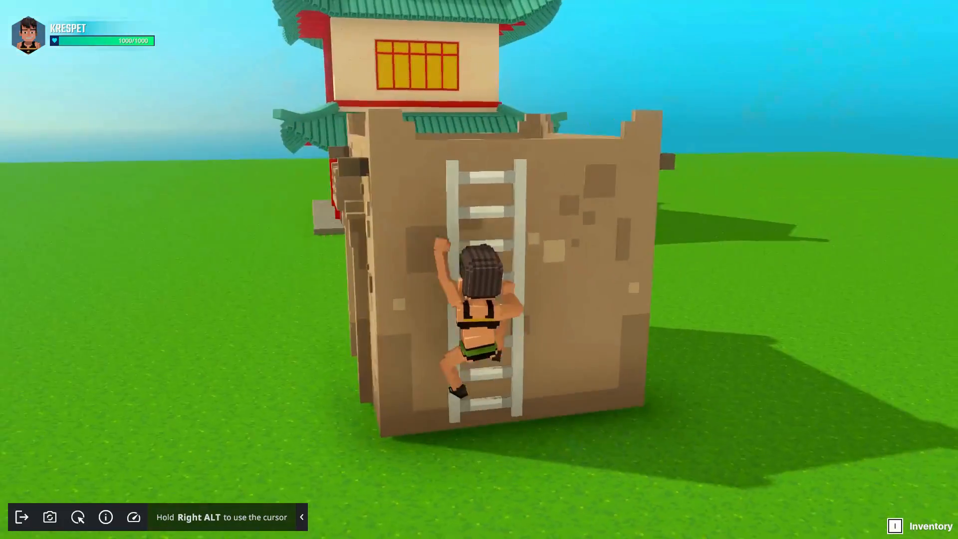
pyautogui.press('space')
pyautogui.press('w')
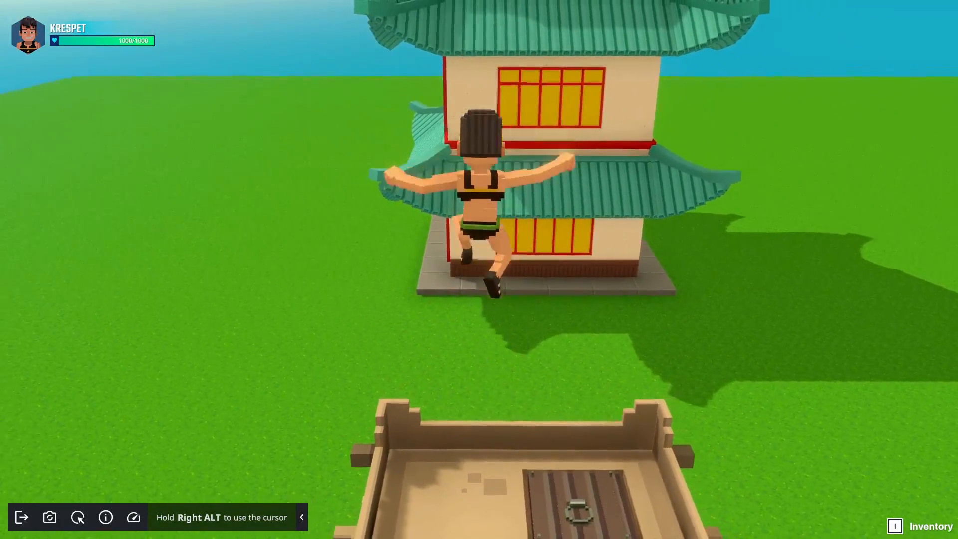
pyautogui.press('space')
pyautogui.press('space')
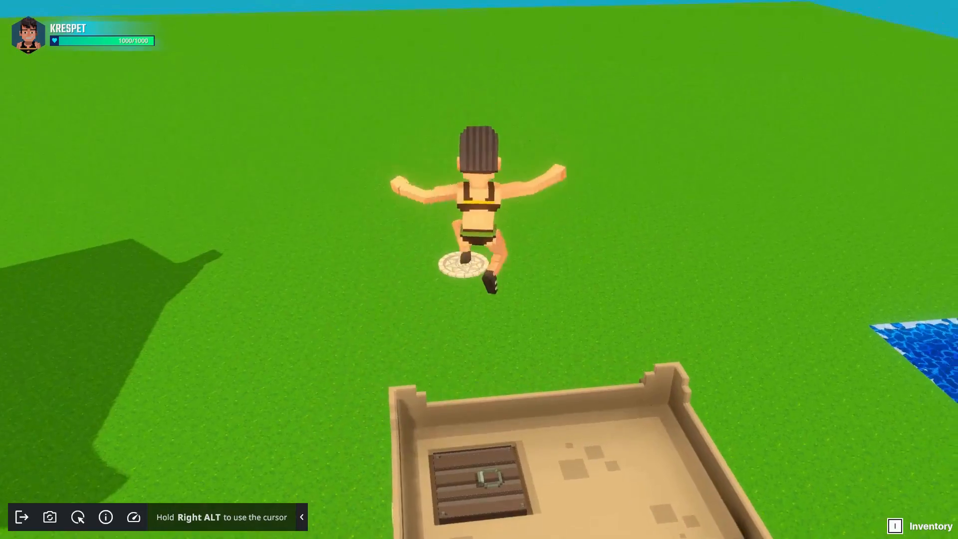
pyautogui.press('d')
pyautogui.press('s')
pyautogui.press('d')
pyautogui.press('s')
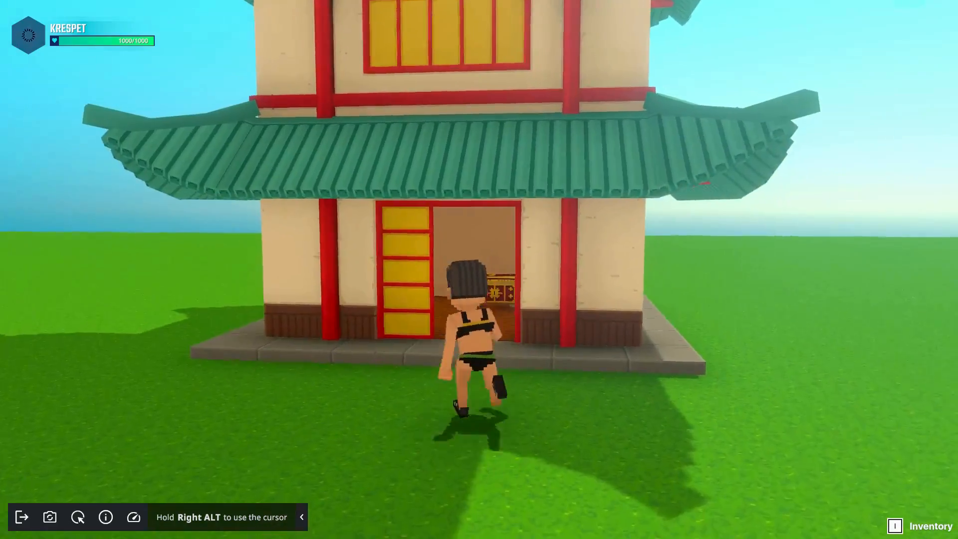
# Walk in and out of the Chinese house's open doorway to check the access to the treasure chest, then end the playtest
pyautogui.press('w')
pyautogui.press('s')
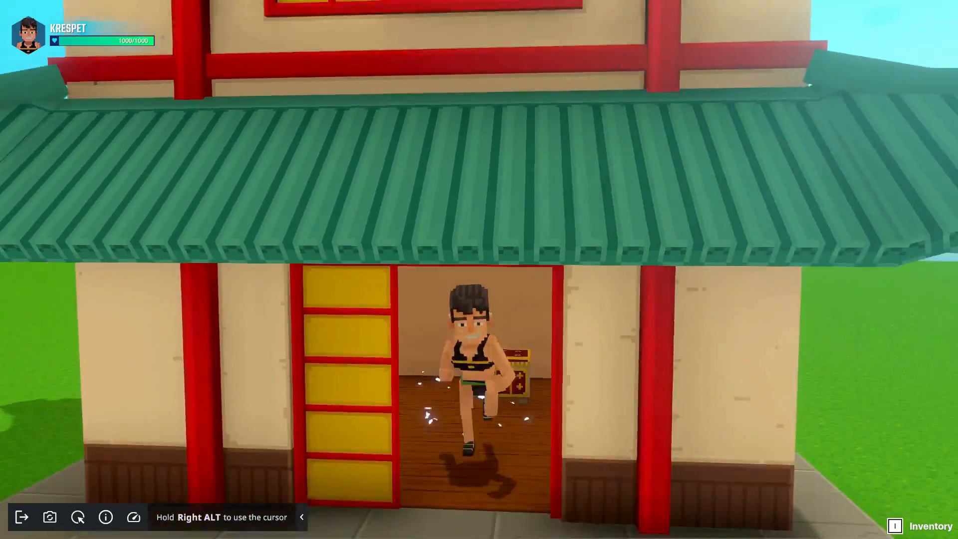
pyautogui.press('w')
pyautogui.press('s')
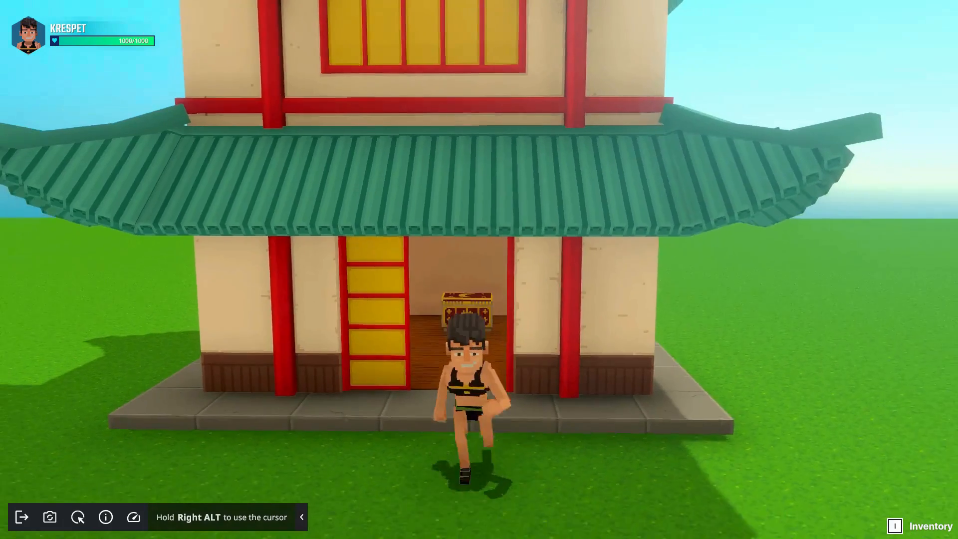
pyautogui.press('d')
pyautogui.press('Escape')
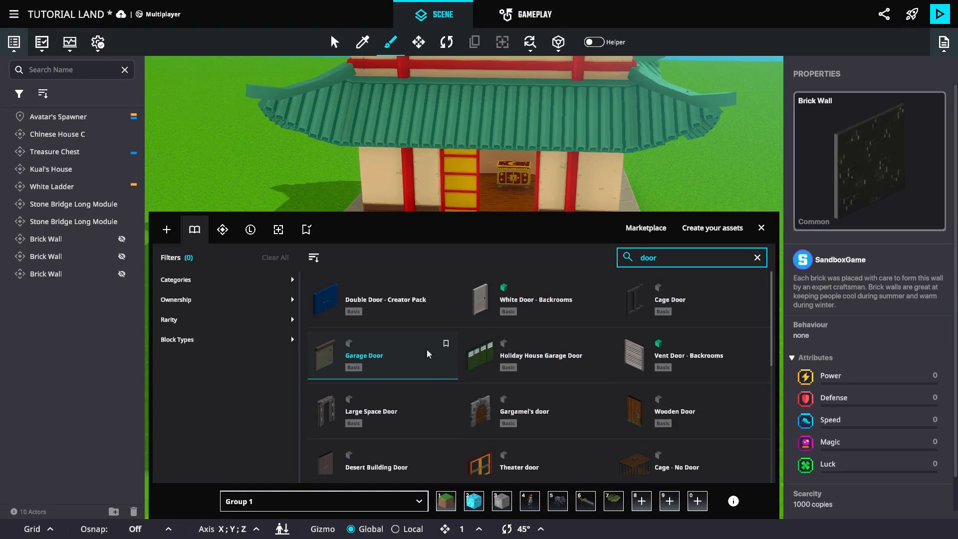
# Find the White Door - Backrooms among the "door" assets and place it in front of the Chinese house's entrance
pyautogui.click(390, 299)
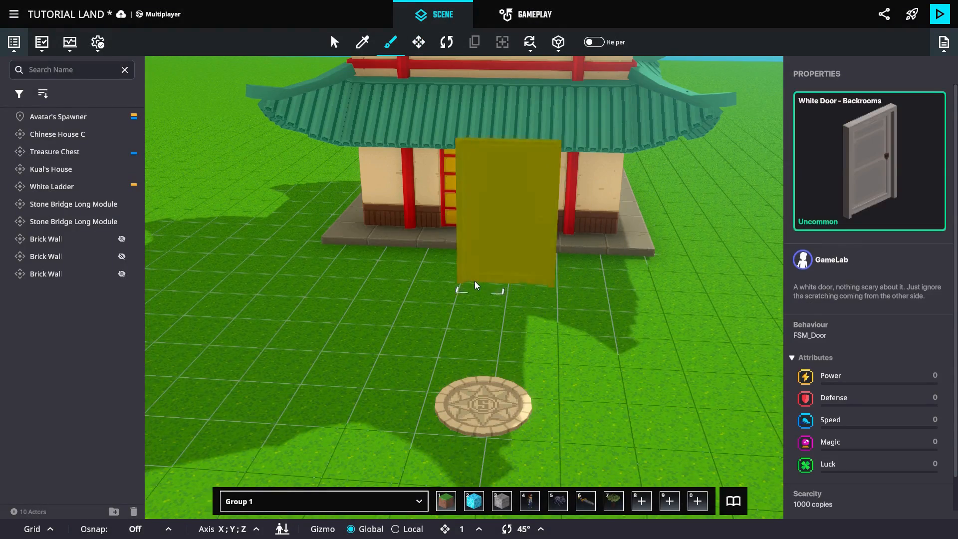
pyautogui.click(471, 280)
pyautogui.click(335, 43)
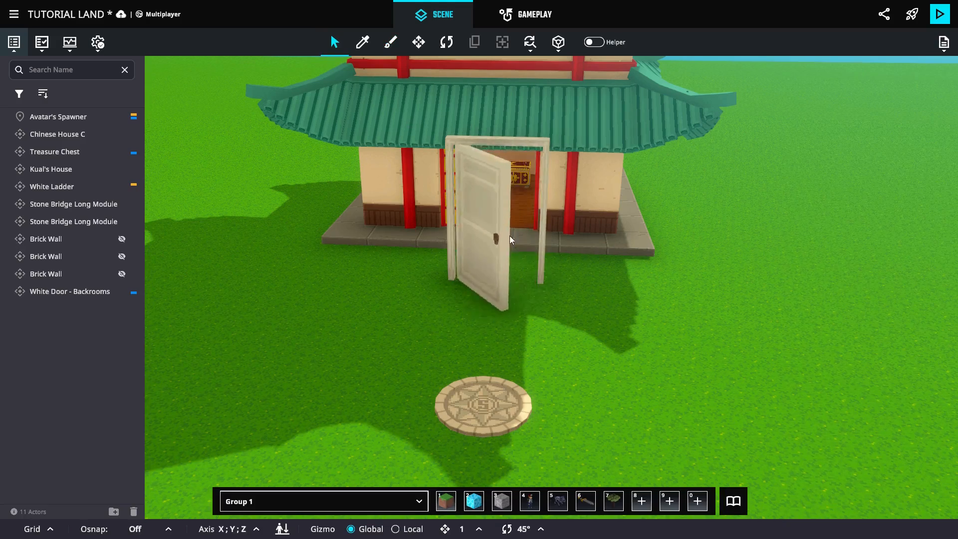
# Replace the white door's Door behaviour with None
pyautogui.click(537, 229)
pyautogui.scroll(-6, 841, 273)
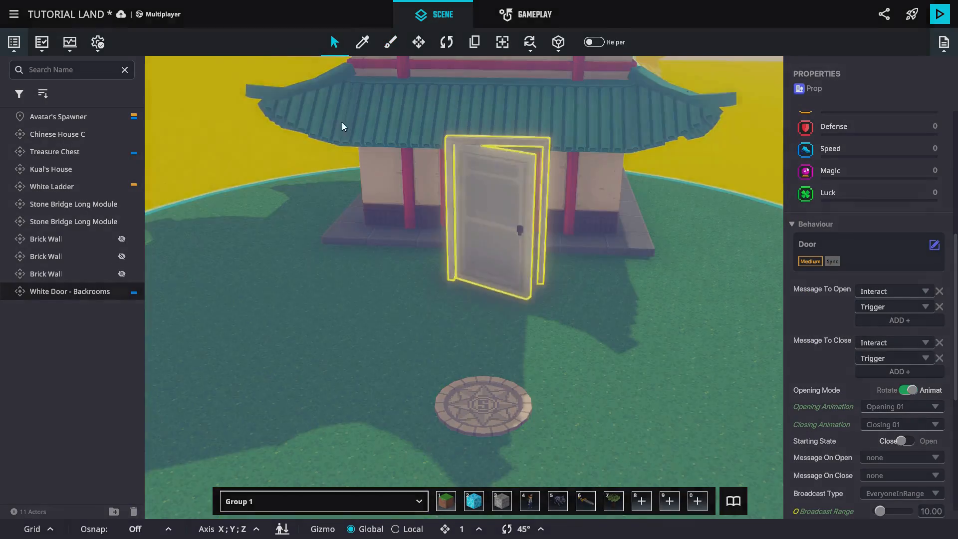
pyautogui.click(935, 245)
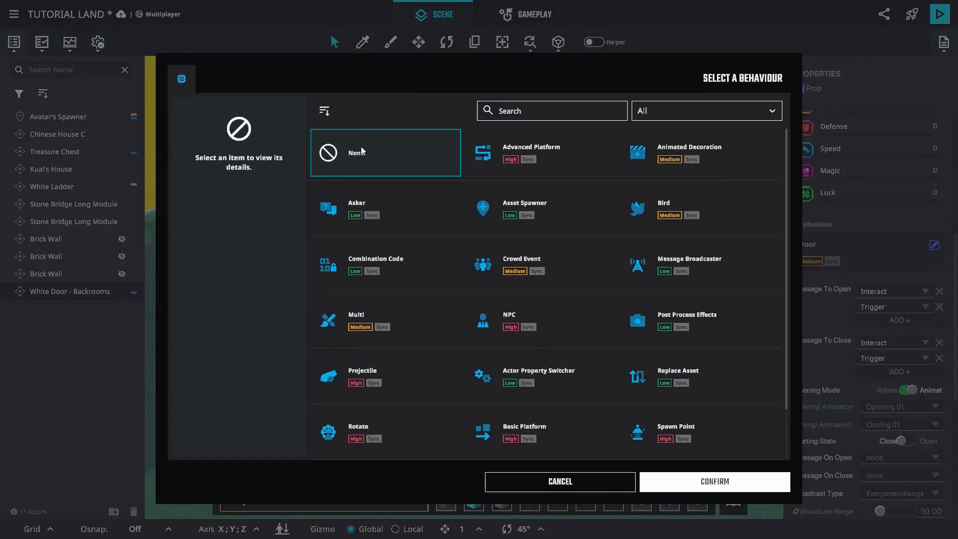
pyautogui.click(680, 481)
# Set the white door's default animation to Idle close 01
pyautogui.scroll(5, 844, 307)
pyautogui.scroll(1, 843, 307)
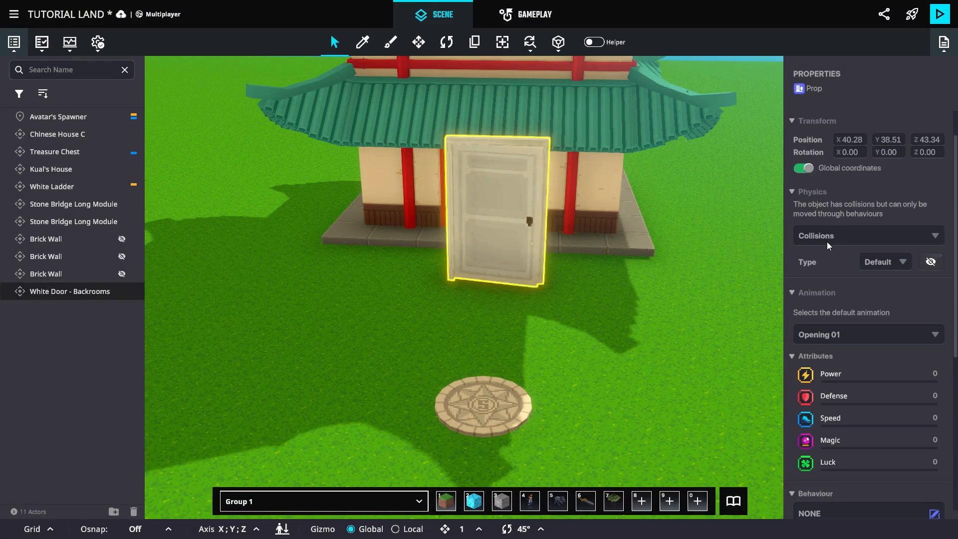
pyautogui.click(831, 336)
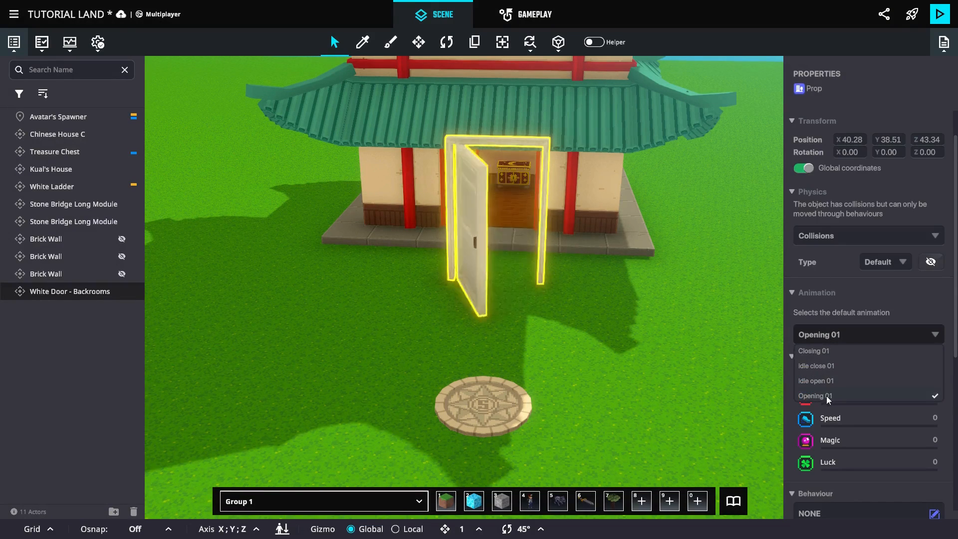
pyautogui.click(831, 367)
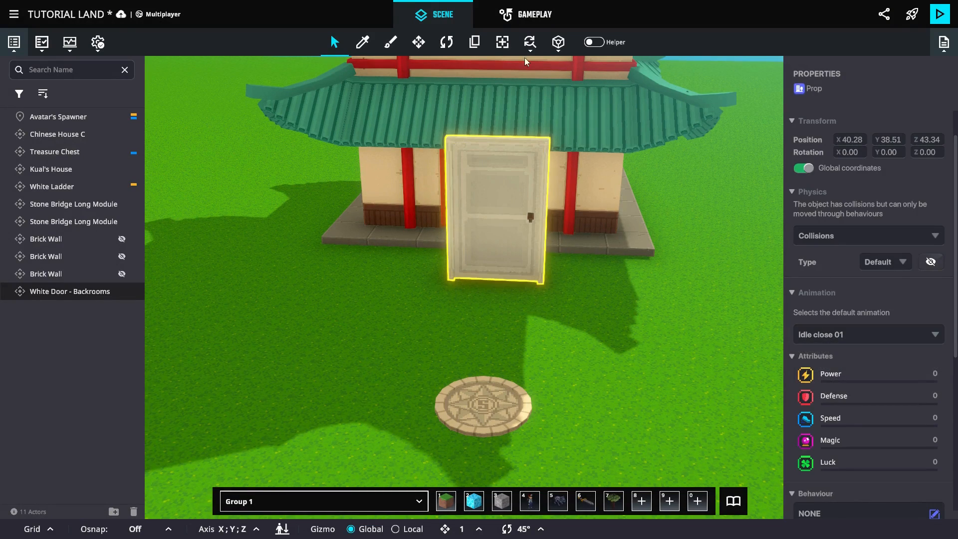
# Assign the Actor Property Switcher behaviour to the white door
pyautogui.click(935, 514)
pyautogui.click(690, 478)
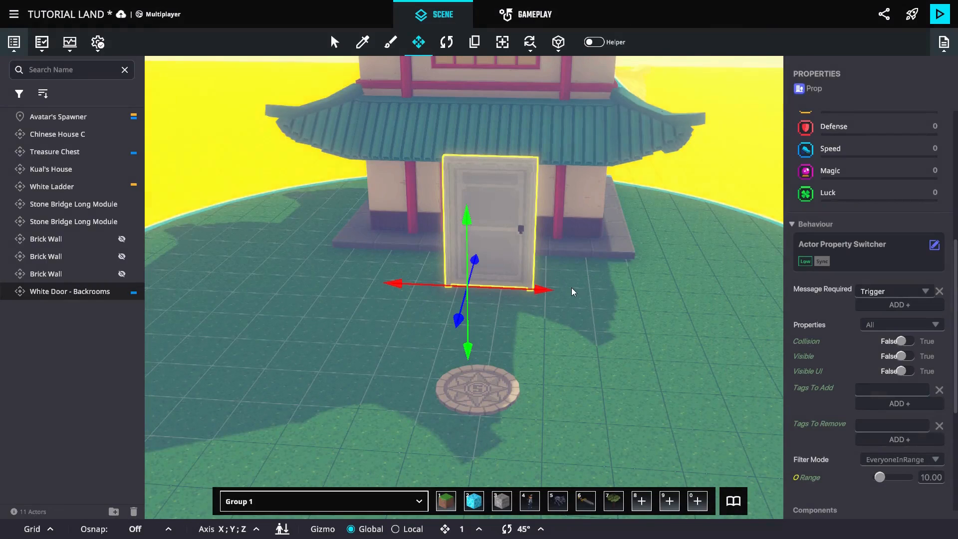
pyautogui.scroll(2, 571, 287)
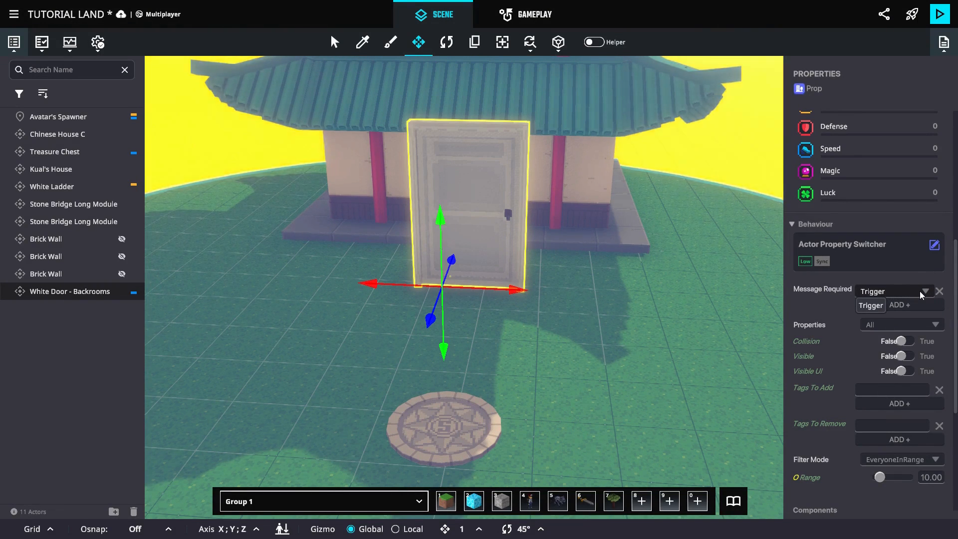
pyautogui.scroll(2, 483, 312)
pyautogui.moveTo(539, 313); pyautogui.dragTo(526, 313)
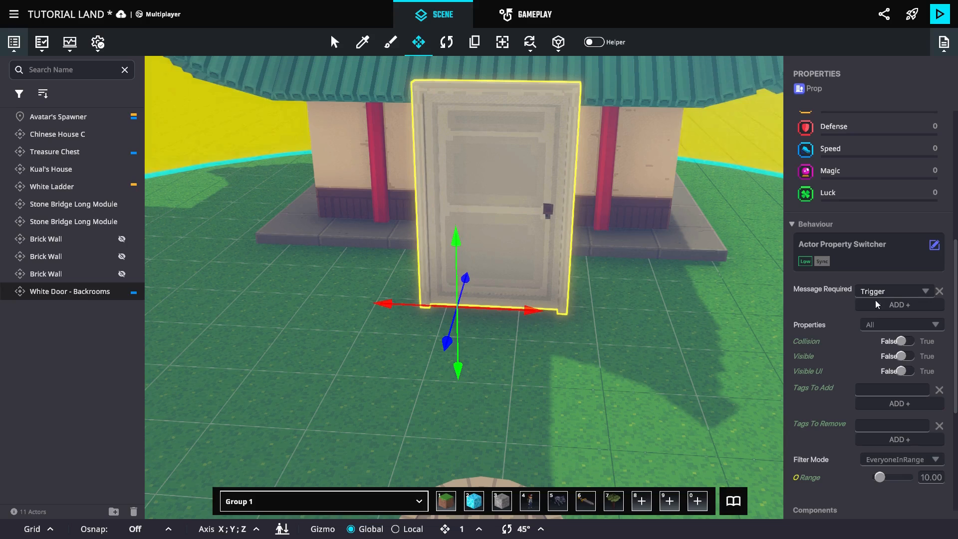
# Create a new message named removedoor as the message required by the door's Actor Property Switcher
pyautogui.click(902, 291)
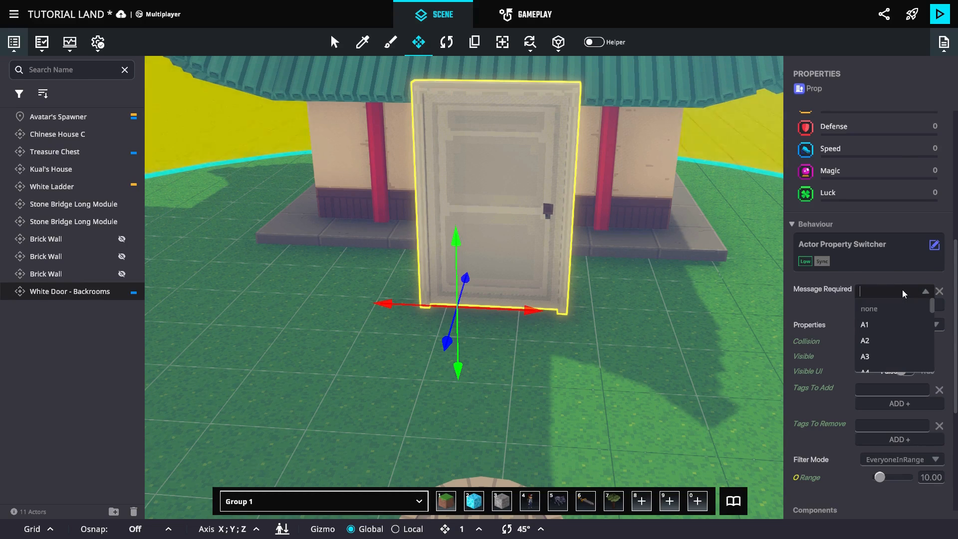
pyautogui.write('removedoor')
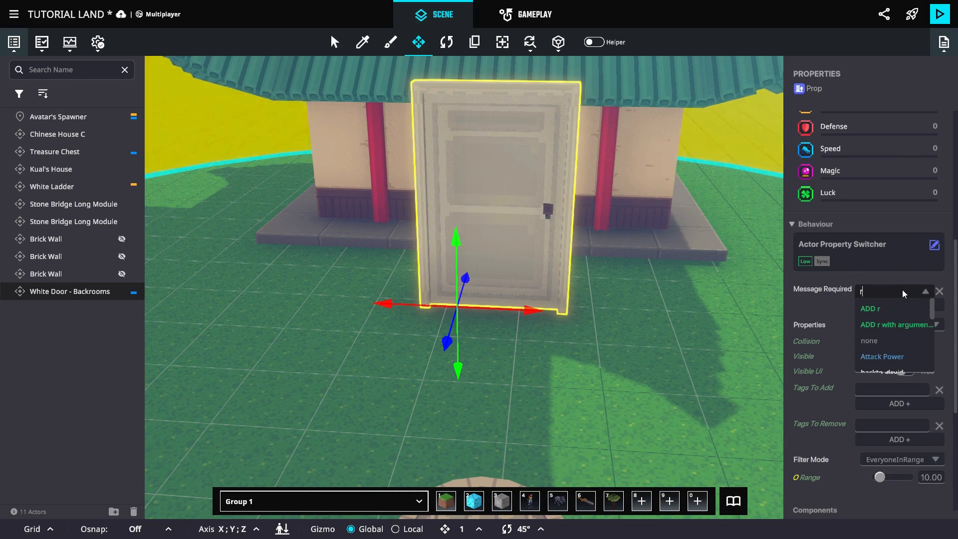
pyautogui.press('Return')
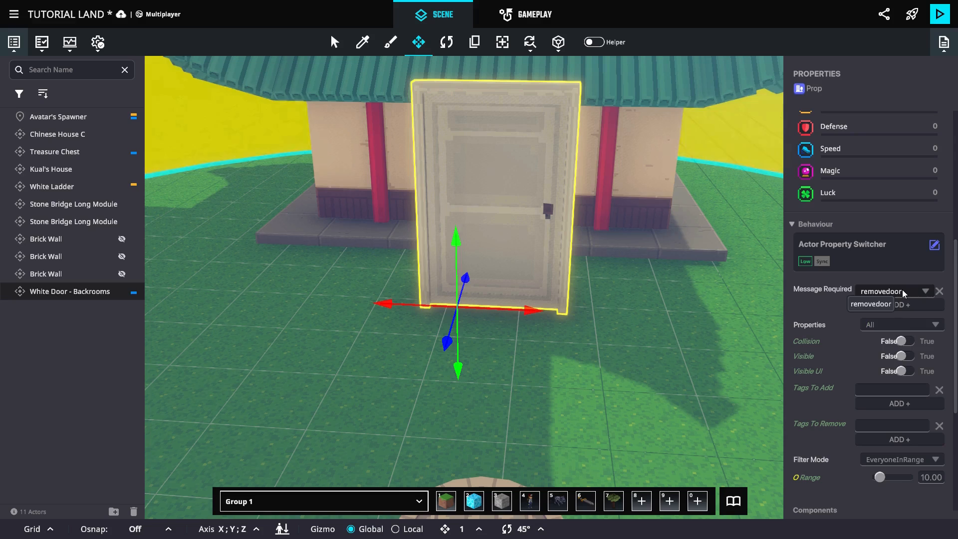
# Limit the white door's Actor Property Switcher to the Collision property and set its range to 1
pyautogui.click(897, 325)
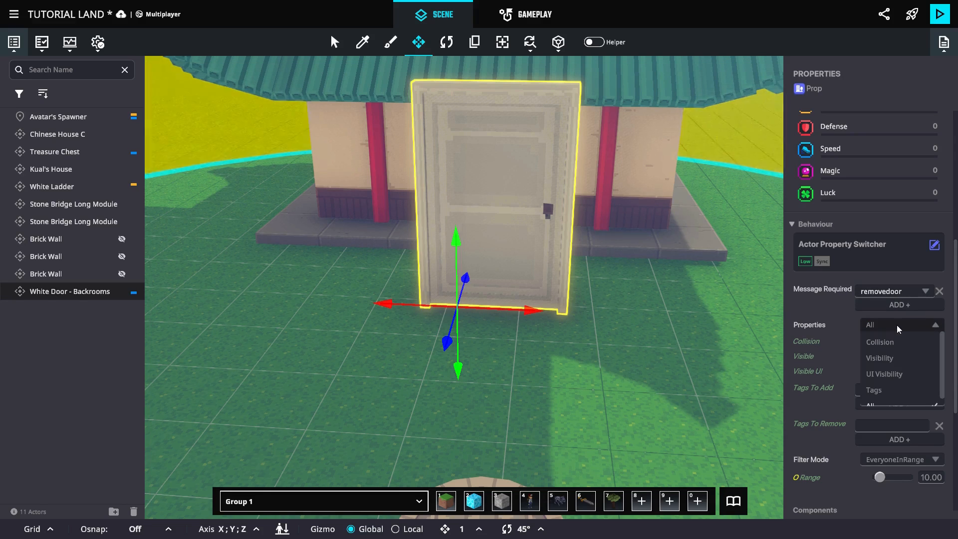
pyautogui.click(897, 325)
pyautogui.click(917, 328)
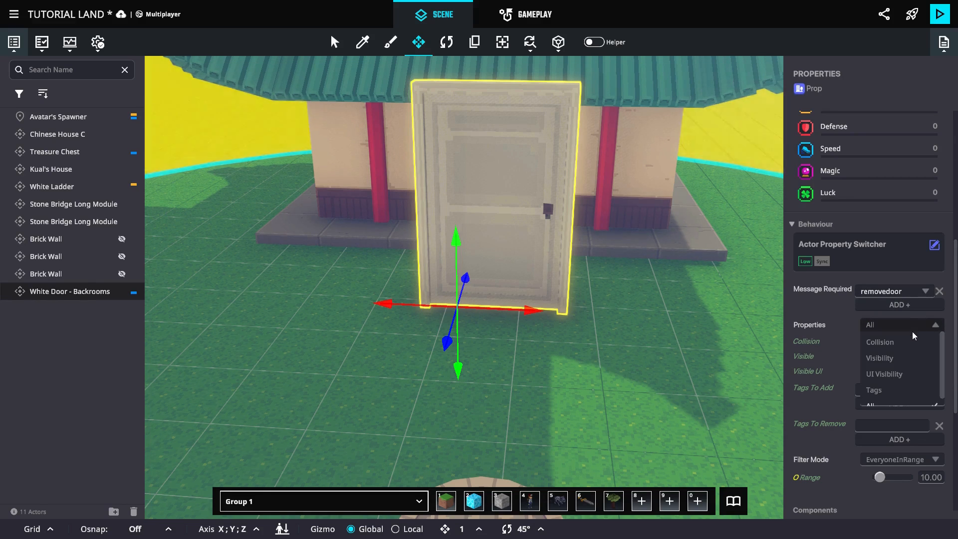
pyautogui.click(908, 342)
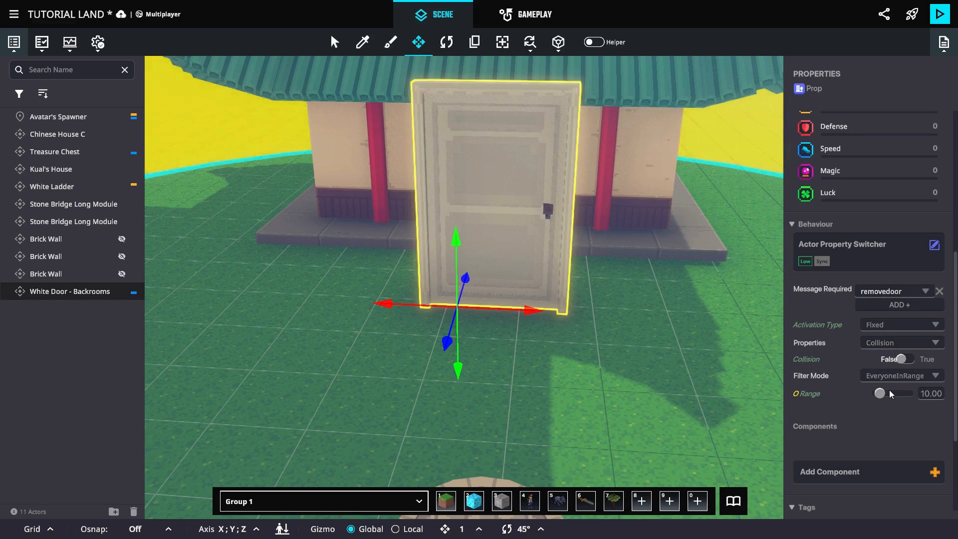
pyautogui.moveTo(881, 393); pyautogui.dragTo(874, 394)
pyautogui.moveTo(456, 202); pyautogui.dragTo(469, 220, button='middle')
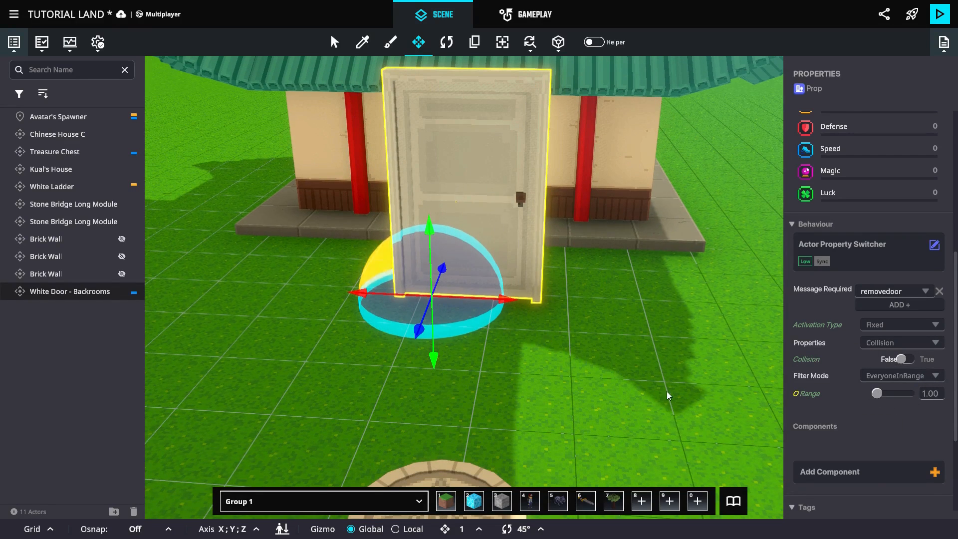
# Filter the door's Actor Property Switcher by specific tags in range, using the tag whitedoor
pyautogui.click(908, 380)
pyautogui.click(918, 407)
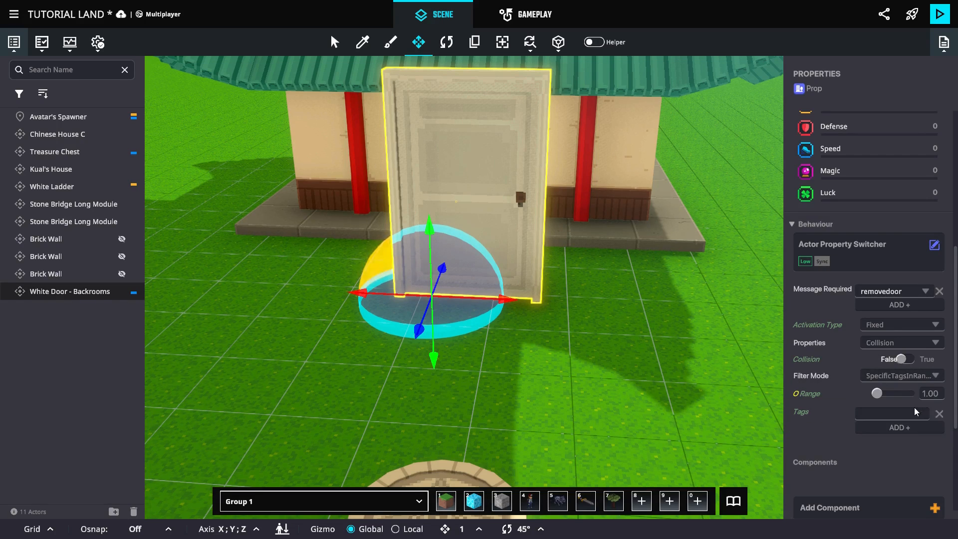
pyautogui.scroll(-1, 893, 407)
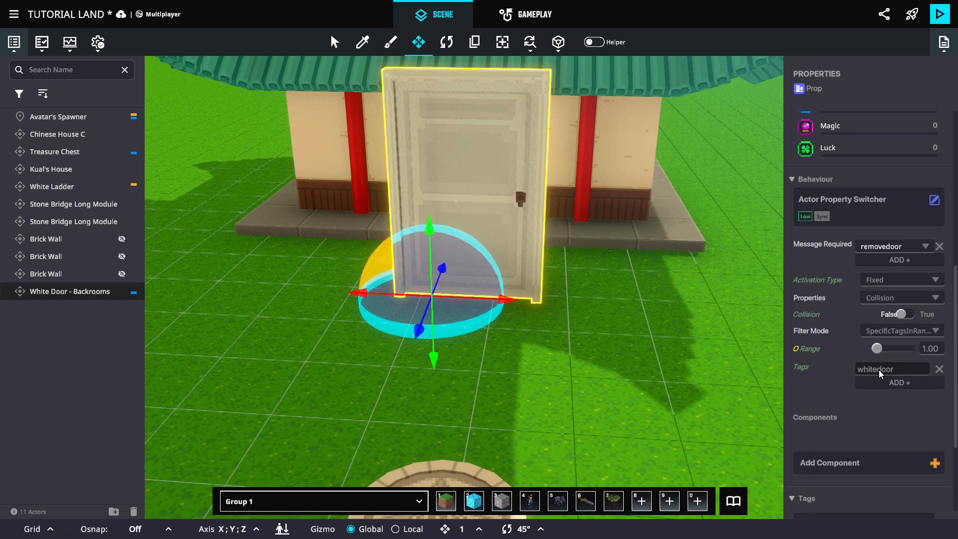
pyautogui.scroll(-2, 842, 382)
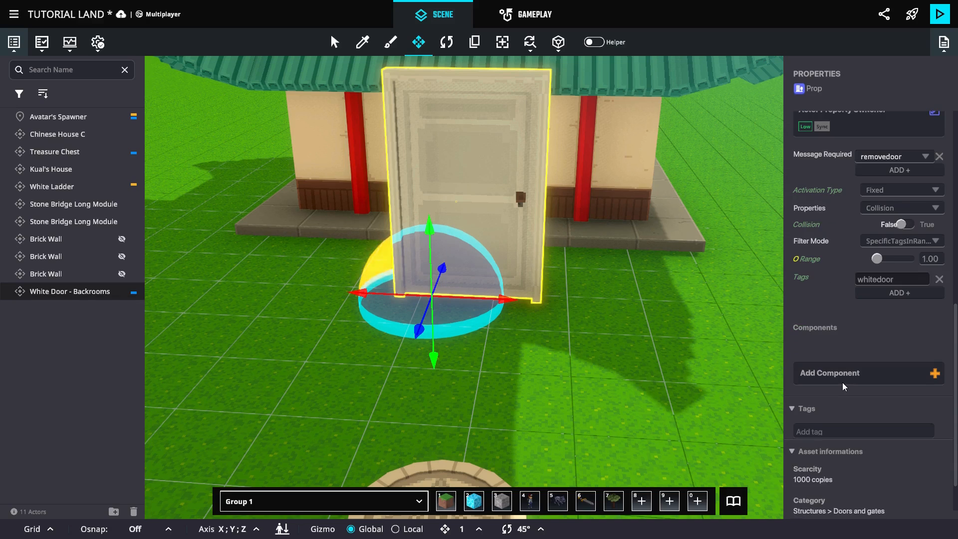
pyautogui.click(823, 432)
pyautogui.scroll(-1, 822, 429)
pyautogui.write('whit')
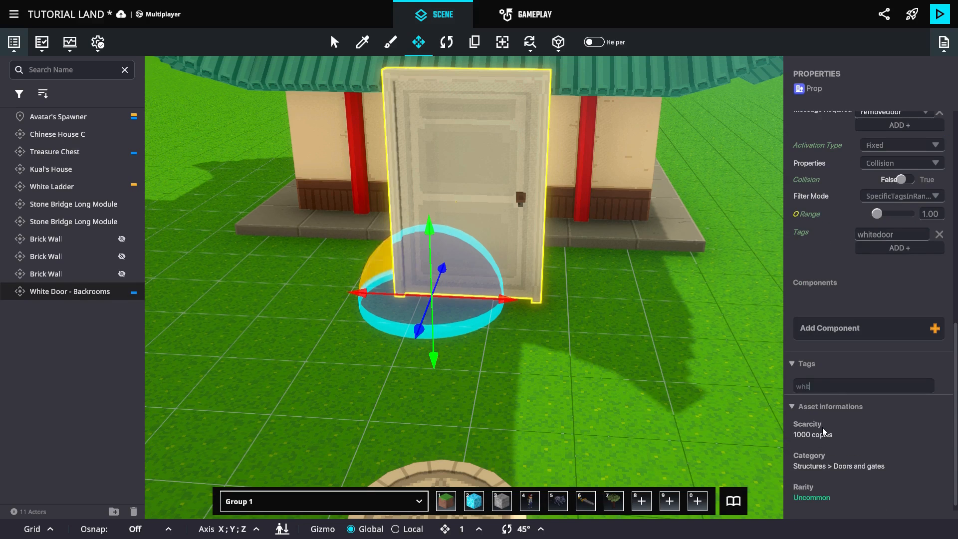
pyautogui.write('door')
pyautogui.press('Return')
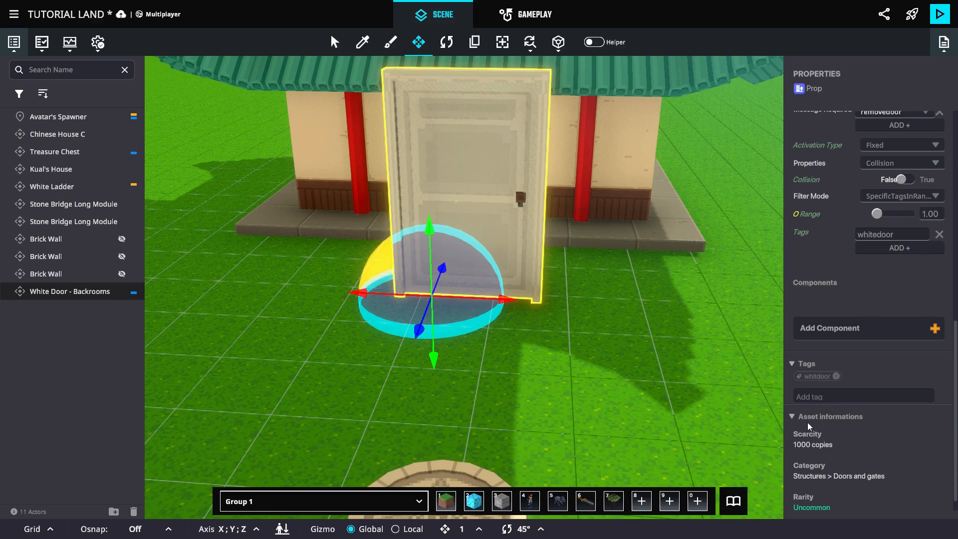
pyautogui.click(835, 377)
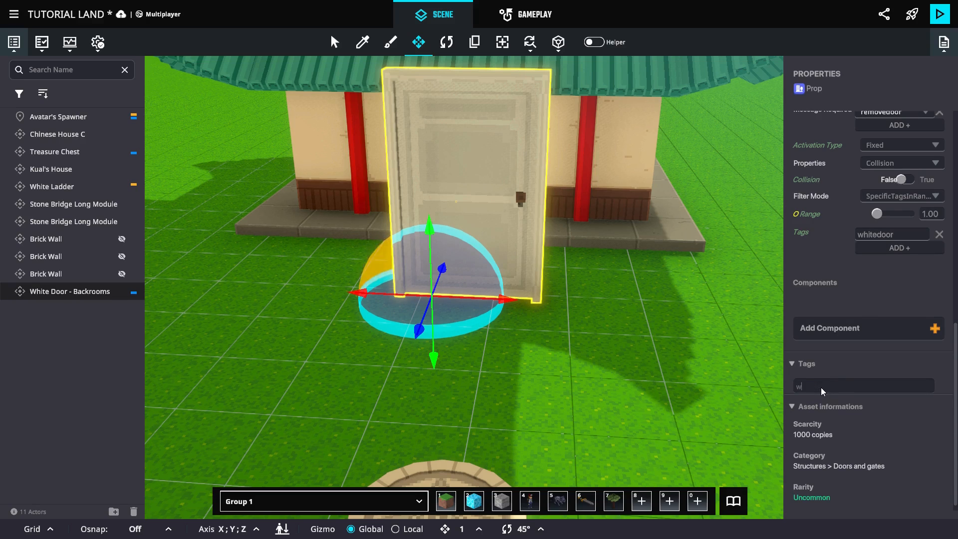
# Add the tag whitedoor to the white door
pyautogui.click(822, 387)
pyautogui.write('whitedoor')
pyautogui.press('Return')
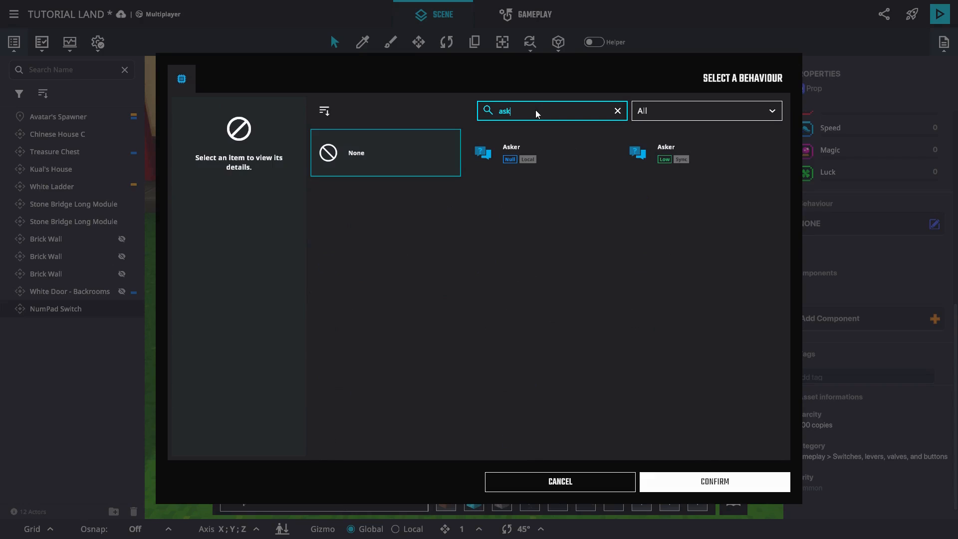
# Assign the local Asker behaviour to the NumPad Switch and set its A1 message to removedoor
pyautogui.click(541, 167)
pyautogui.click(726, 483)
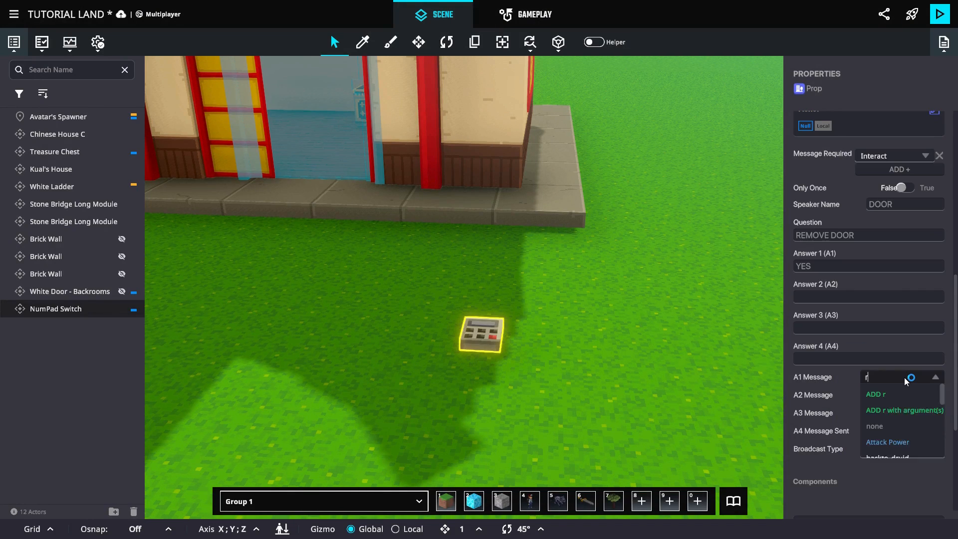
pyautogui.write('ved')
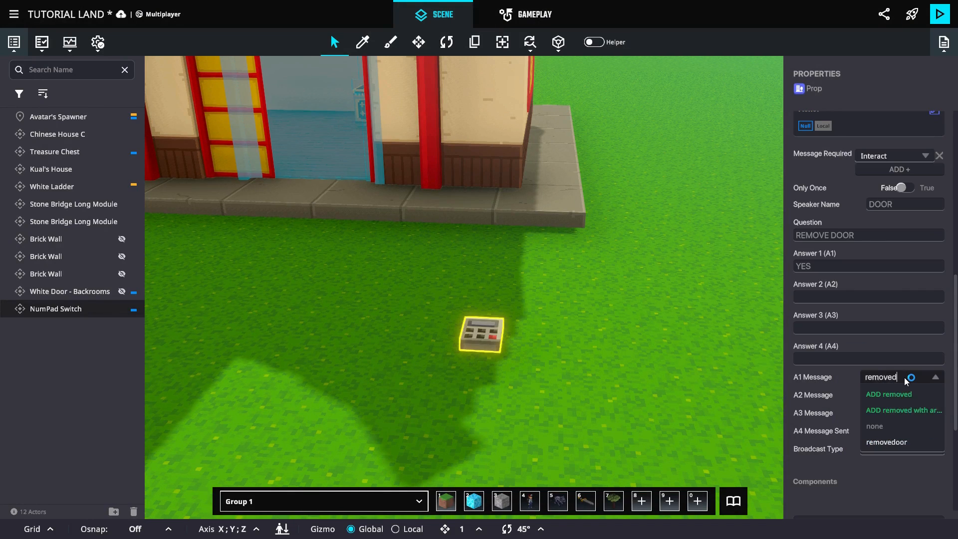
pyautogui.write('oor')
pyautogui.press('Return')
# Play-test the door by answering YES at the numpad switch and walking the avatar through the doorway
pyautogui.press('Tab')
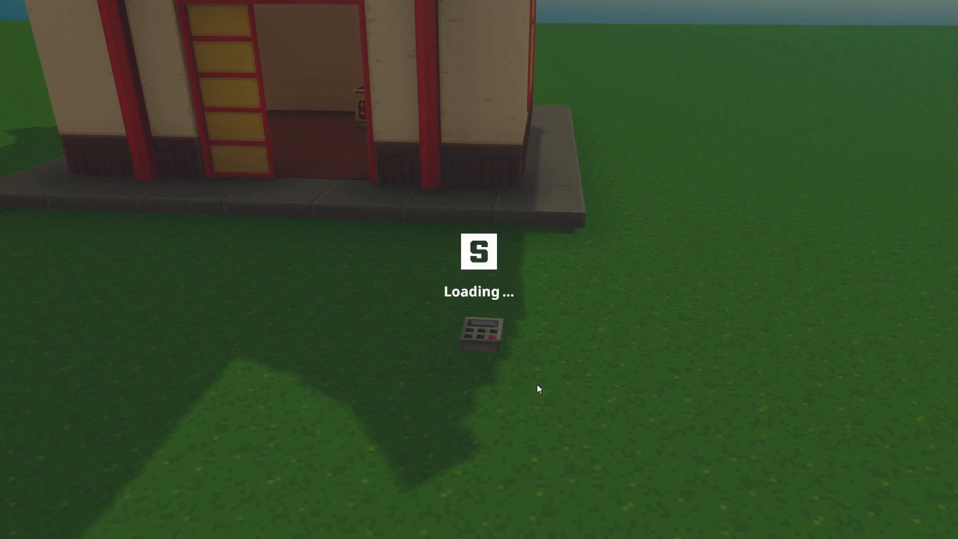
pyautogui.press('w')
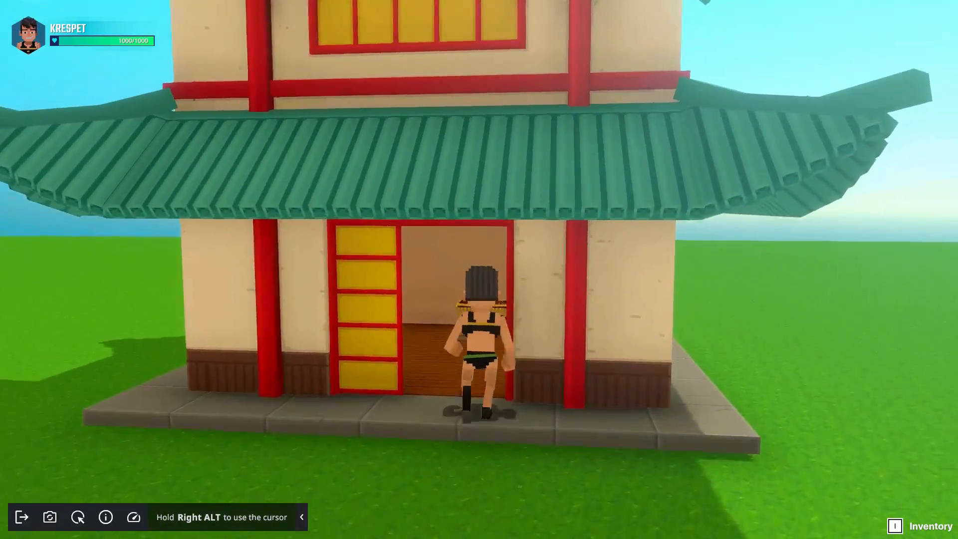
pyautogui.press('s')
pyautogui.press('w')
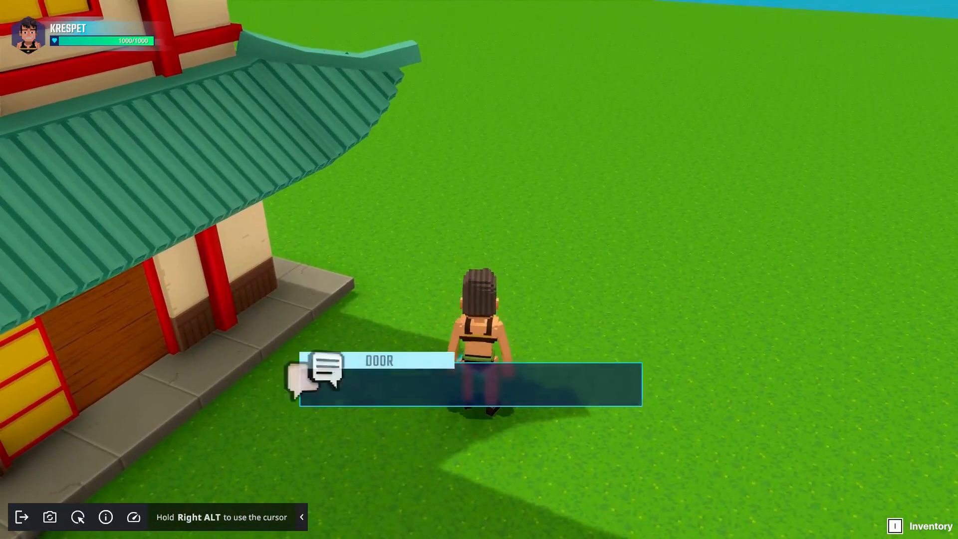
pyautogui.click(370, 432)
pyautogui.press('a')
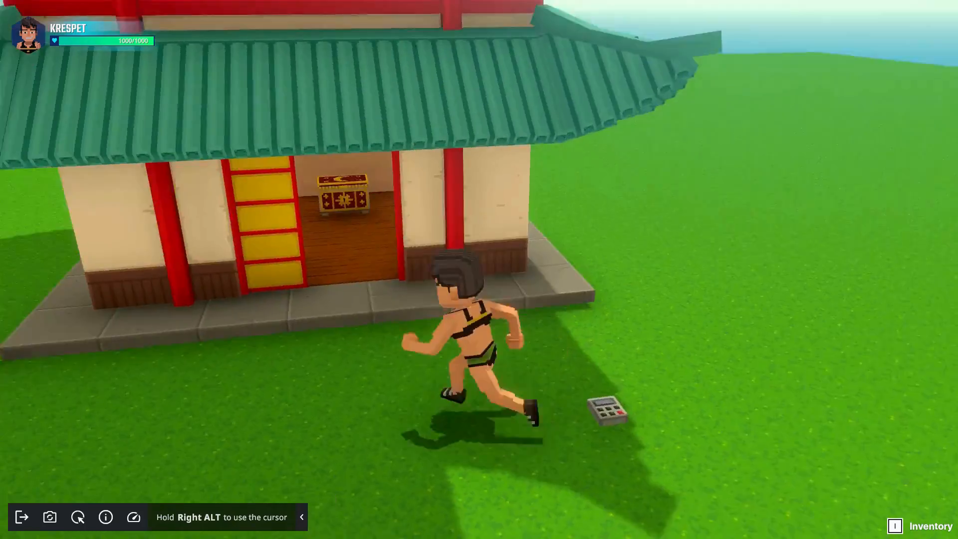
pyautogui.press('w')
pyautogui.press('a')
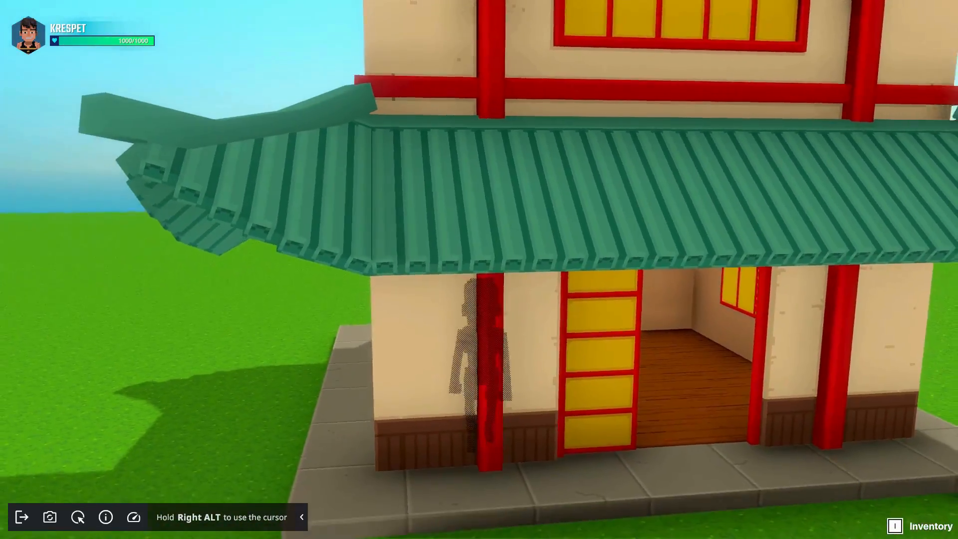
pyautogui.press('s')
pyautogui.press('w')
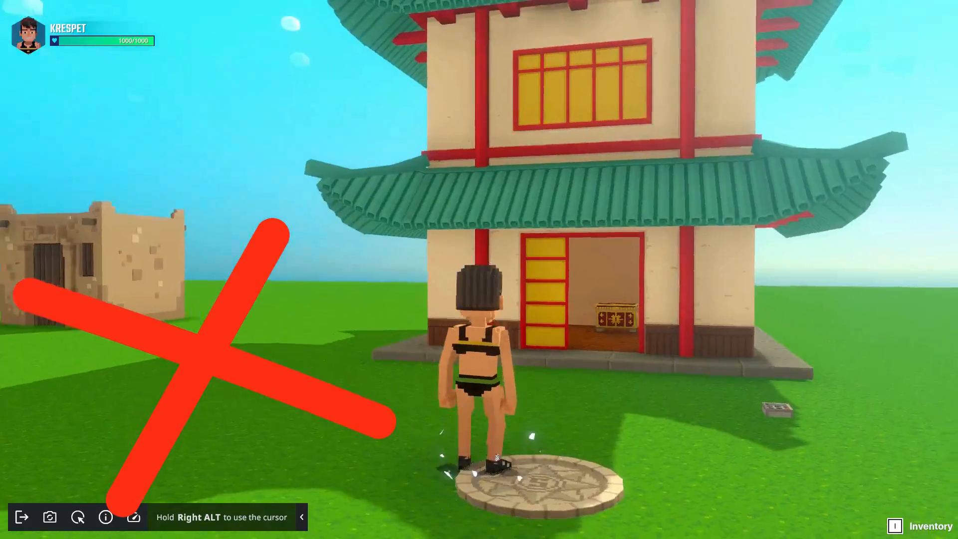
# Repeat the test by answering YES at the numpad switch and moving the avatar in and around the house
pyautogui.press('w')
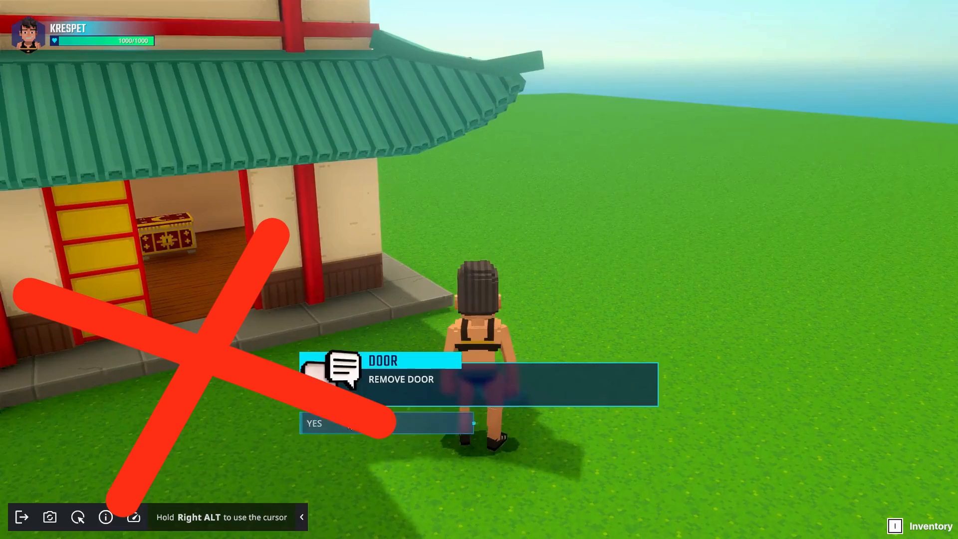
pyautogui.click(350, 426)
pyautogui.press('w')
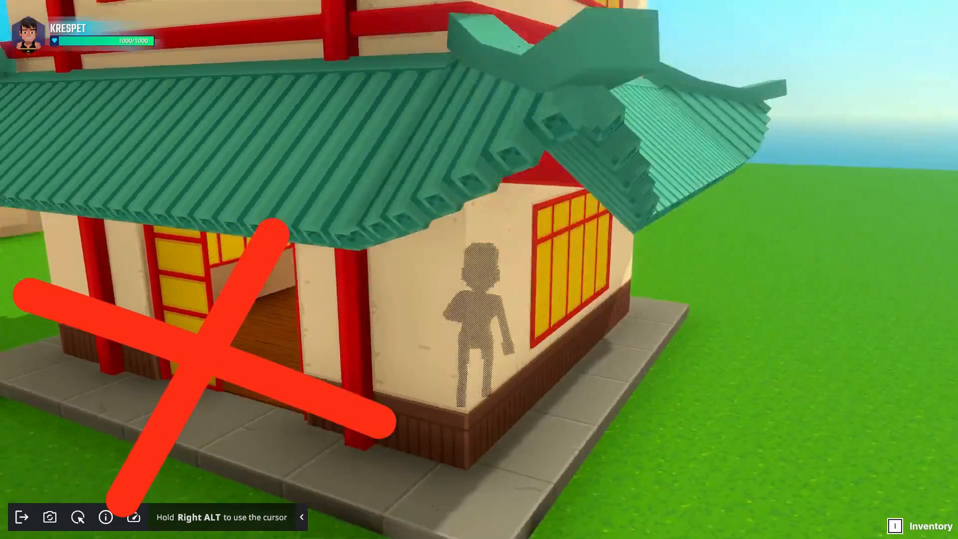
pyautogui.press('s')
pyautogui.press('w')
pyautogui.press('s')
pyautogui.press('w')
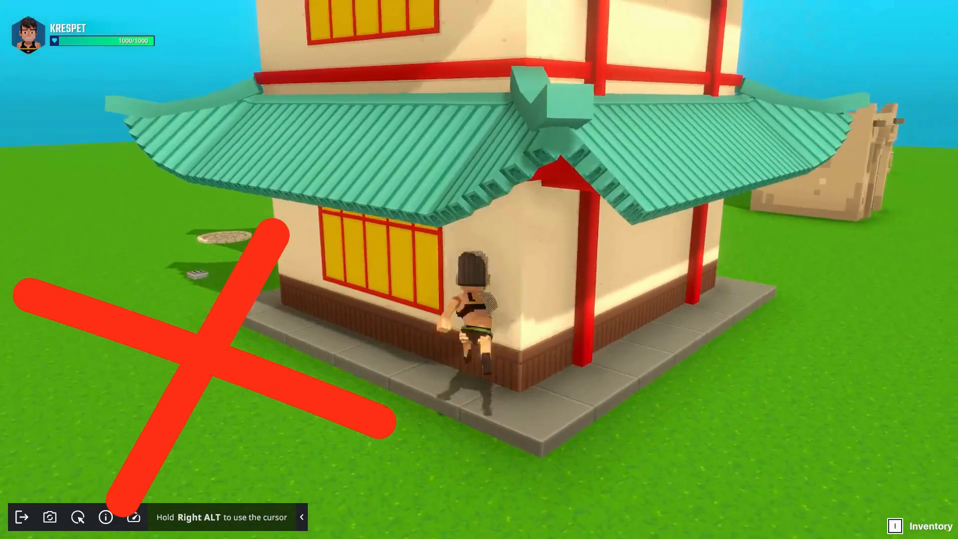
pyautogui.press('s')
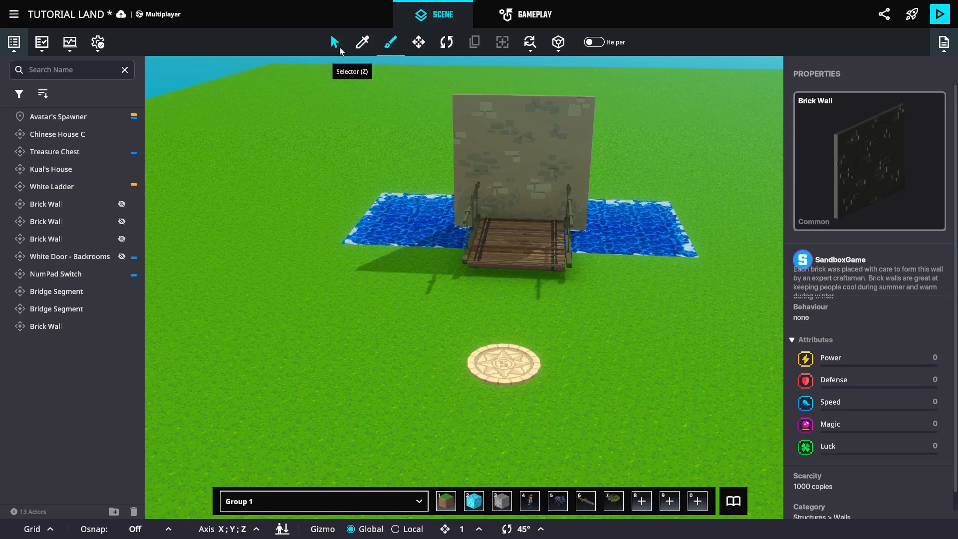
# Assign the Actor Property Switcher behaviour to the brick wall on the bridge with removewall as its required message
pyautogui.click(334, 42)
pyautogui.click(516, 143)
pyautogui.scroll(-3, 869, 340)
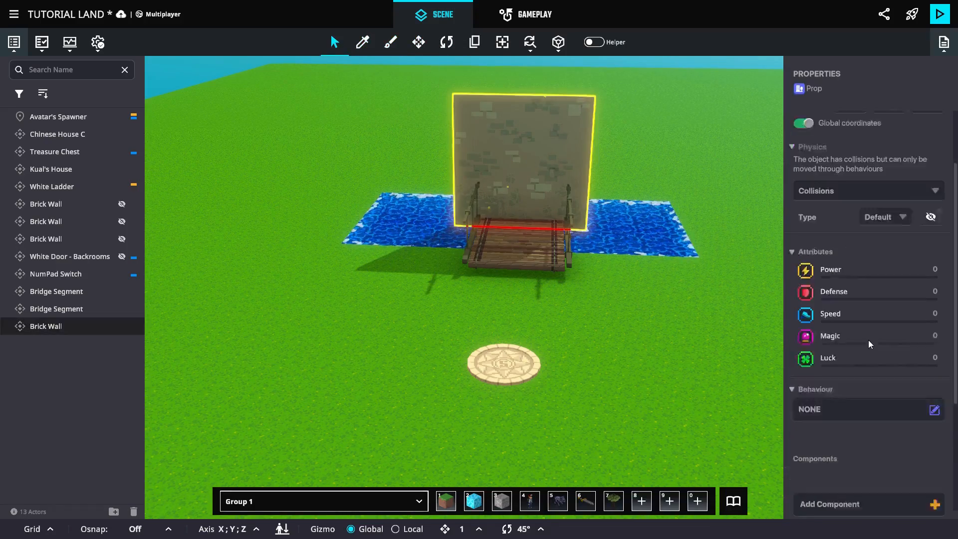
pyautogui.click(914, 368)
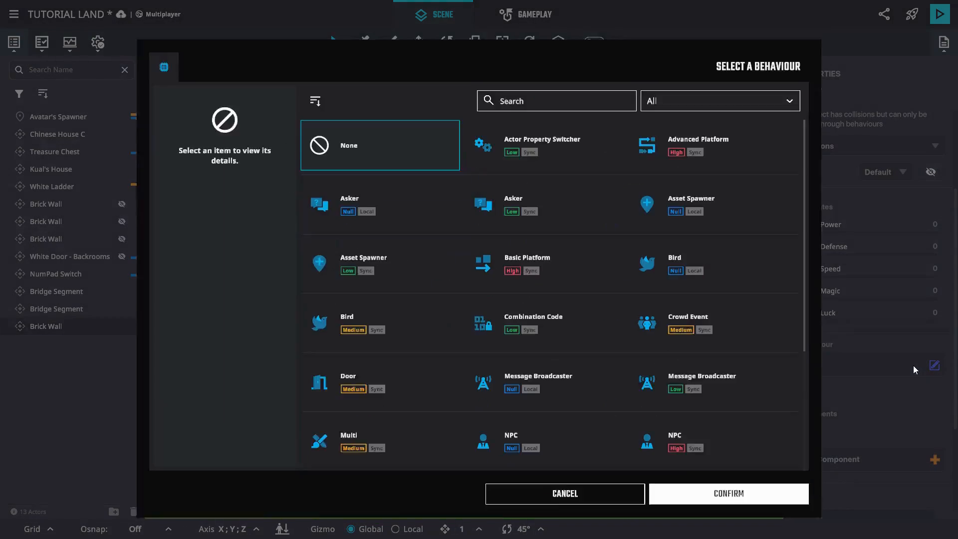
pyautogui.click(715, 482)
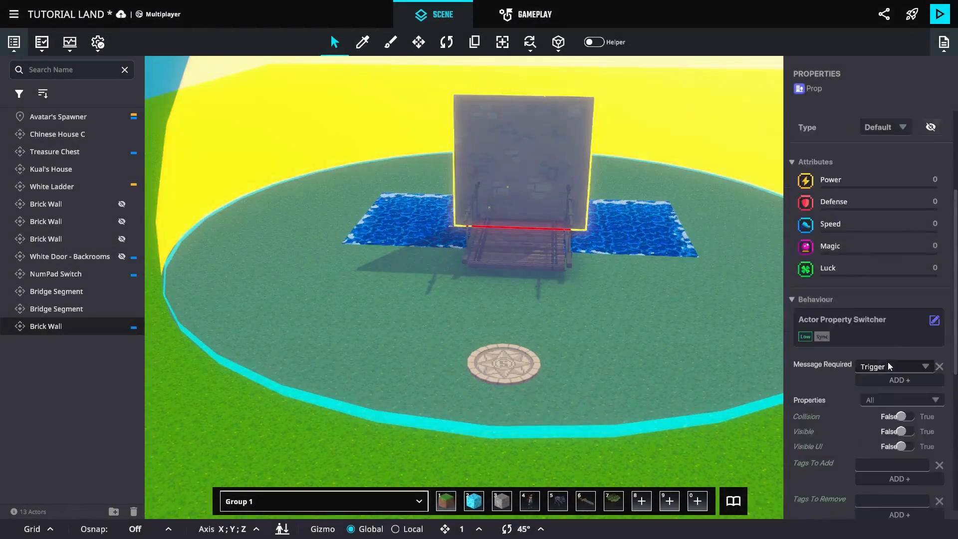
pyautogui.click(911, 321)
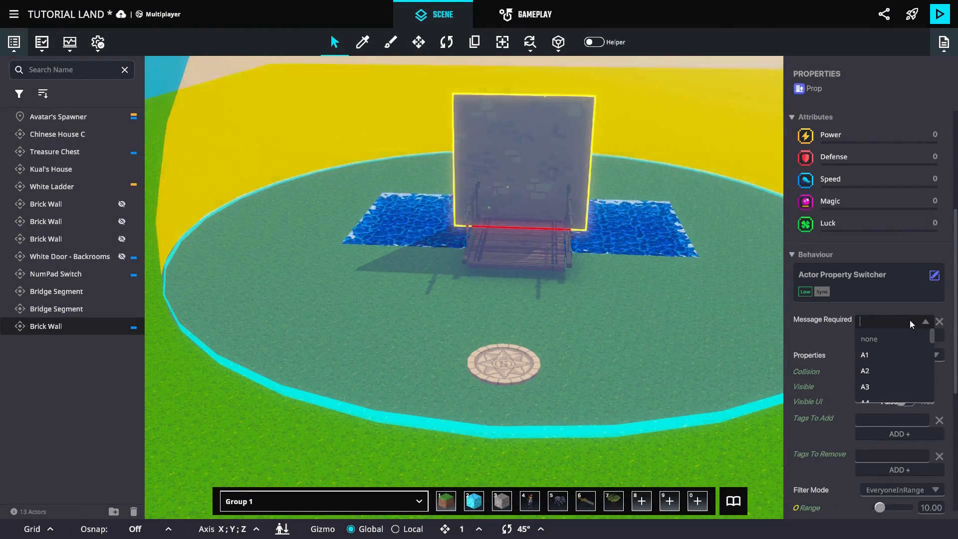
pyautogui.write('removewall')
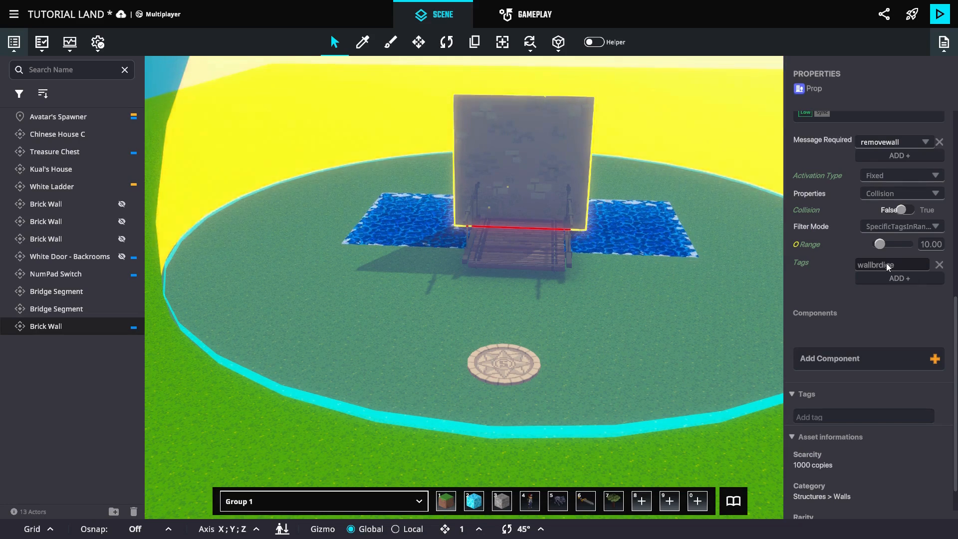
# Set the filter tag of the brick wall's Actor Property Switcher to wallbridge
pyautogui.write('ige')
pyautogui.press('BackSpace')
pyautogui.press('BackSpace')
pyautogui.press('BackSpace')
pyautogui.press('BackSpace')
pyautogui.press('BackSpace')
pyautogui.press('BackSpace')
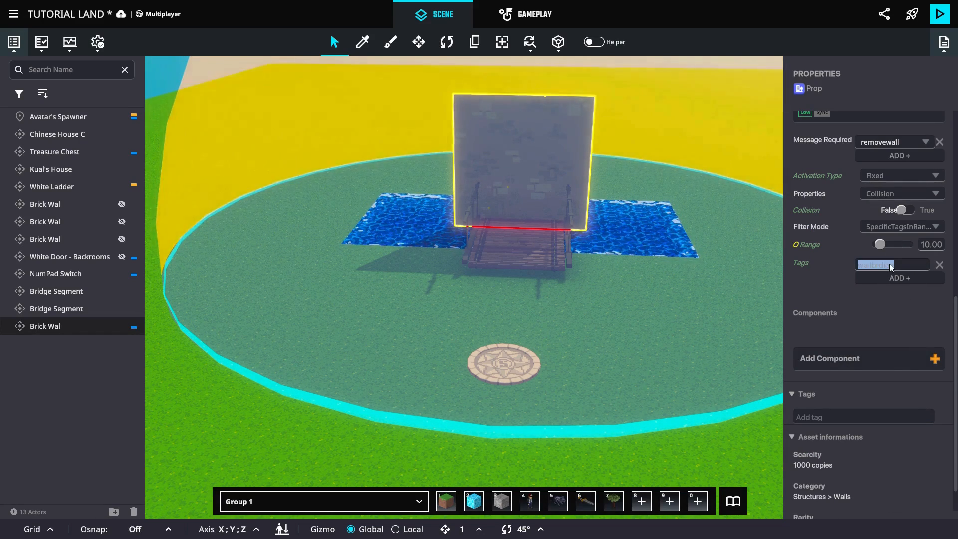
pyautogui.write('bridge')
# Add the tag wallbridge to the brick wall on the bridge
pyautogui.click(825, 418)
pyautogui.write('wallbrid')
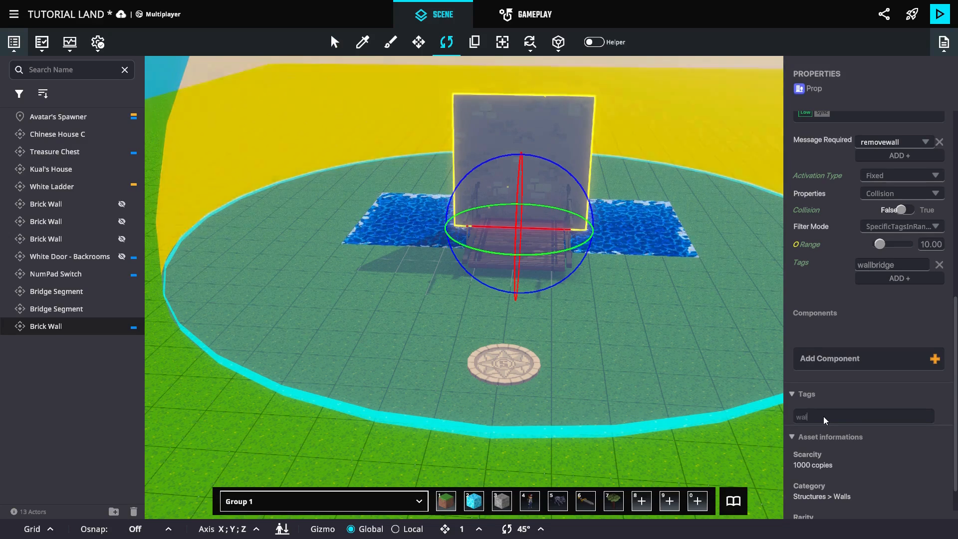
pyautogui.write('ge')
pyautogui.press('Return')
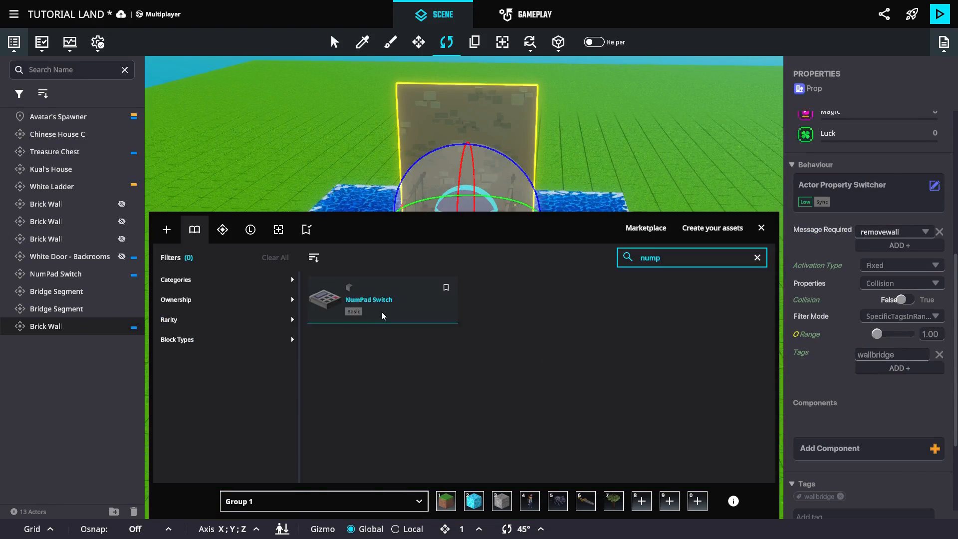
# Place a NumPad Switch from the asset library on the grass beside the spawn pad in front of the bridge
pyautogui.click(383, 310)
pyautogui.click(762, 227)
pyautogui.click(579, 327)
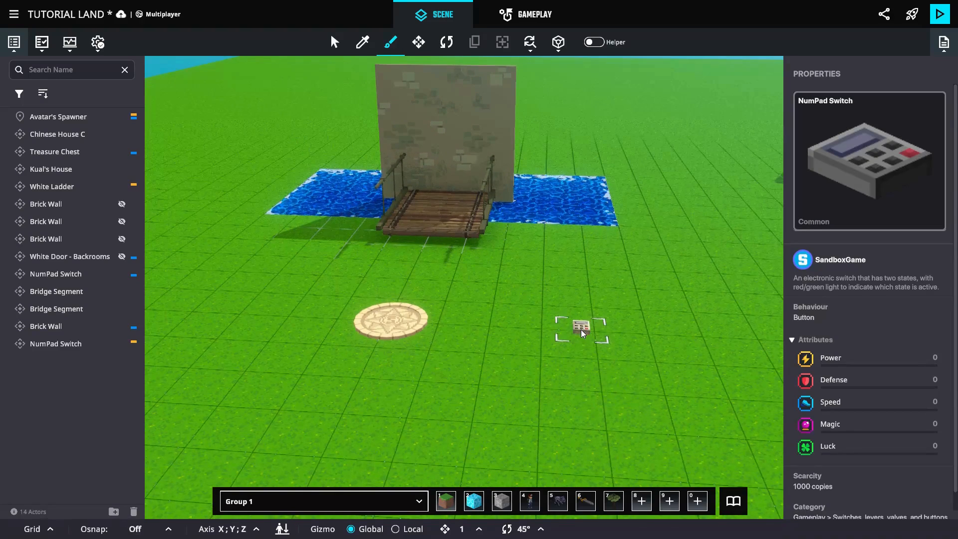
# Set the enter message of the new NumPad Switch's Trigger Volume component to removewall
pyautogui.click(341, 46)
pyautogui.click(881, 395)
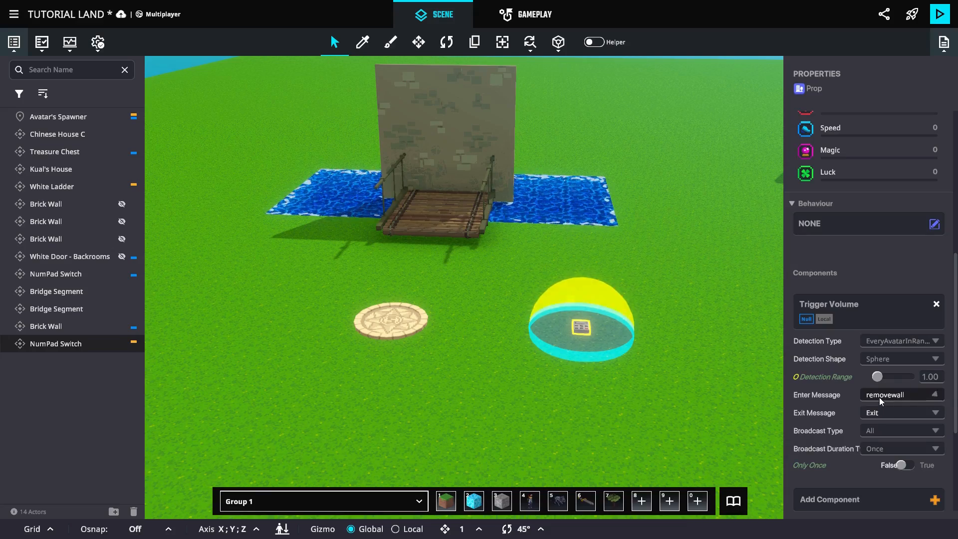
pyautogui.scroll(-3, 893, 392)
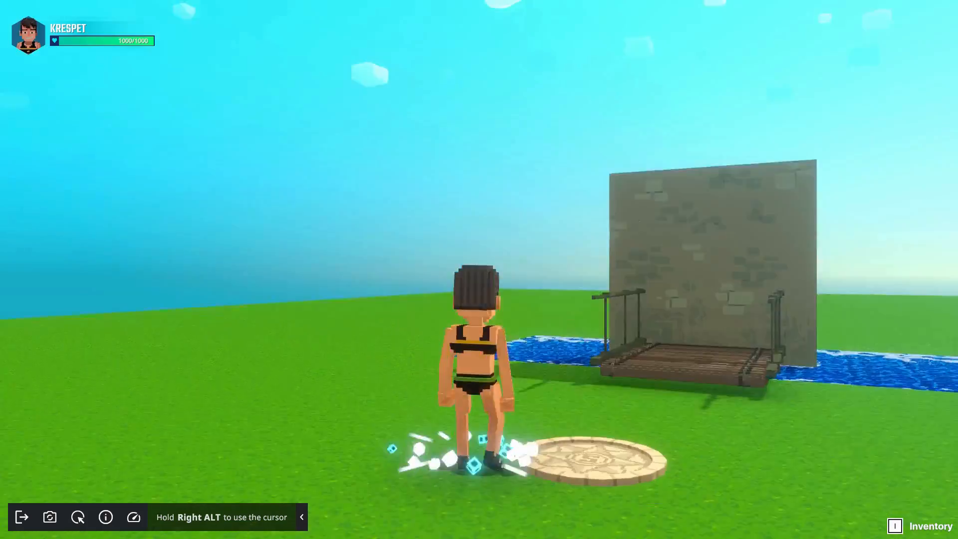
# Play-test the bridge by walking and jumping into the brick wall and moving to the NumPad Switch beside the spawn pad
pyautogui.press('w')
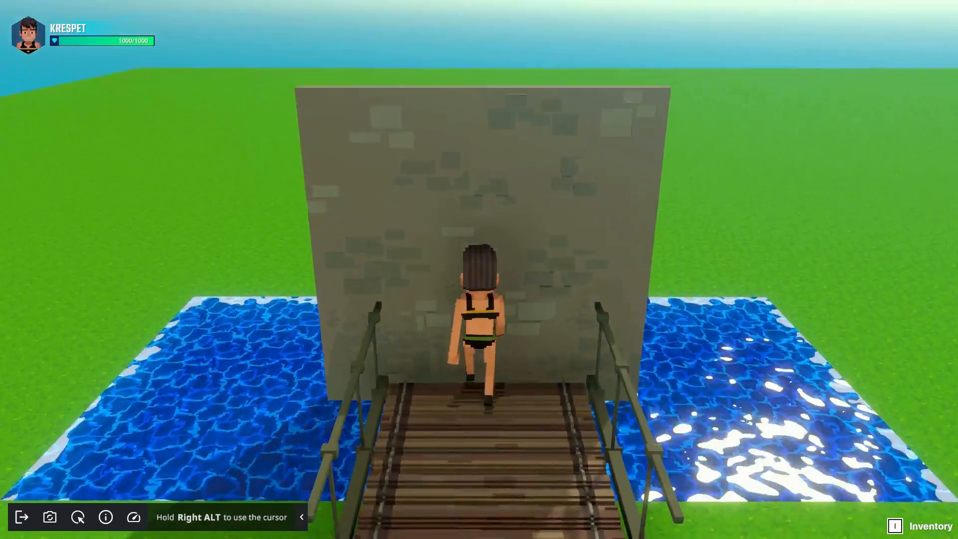
pyautogui.press('w')
pyautogui.press('space')
pyautogui.press('space')
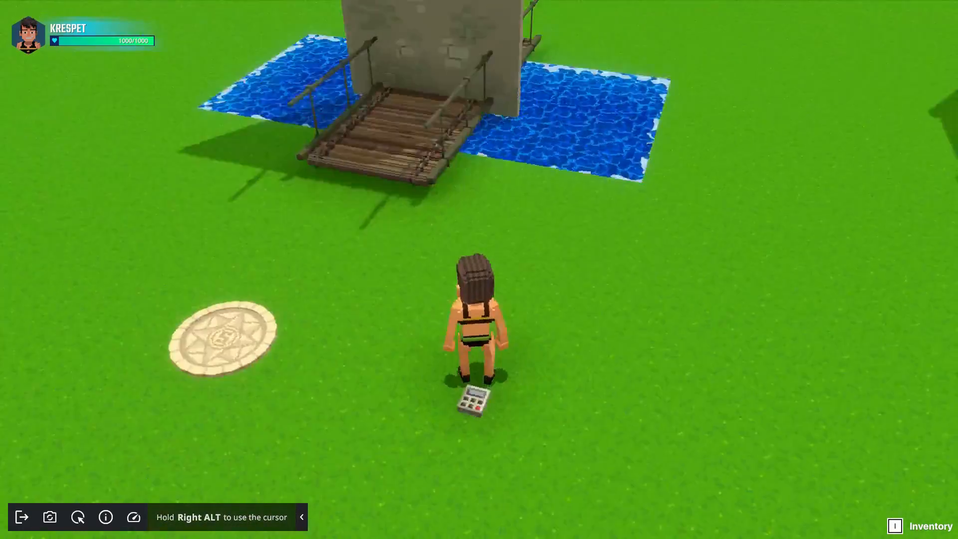
pyautogui.press('w')
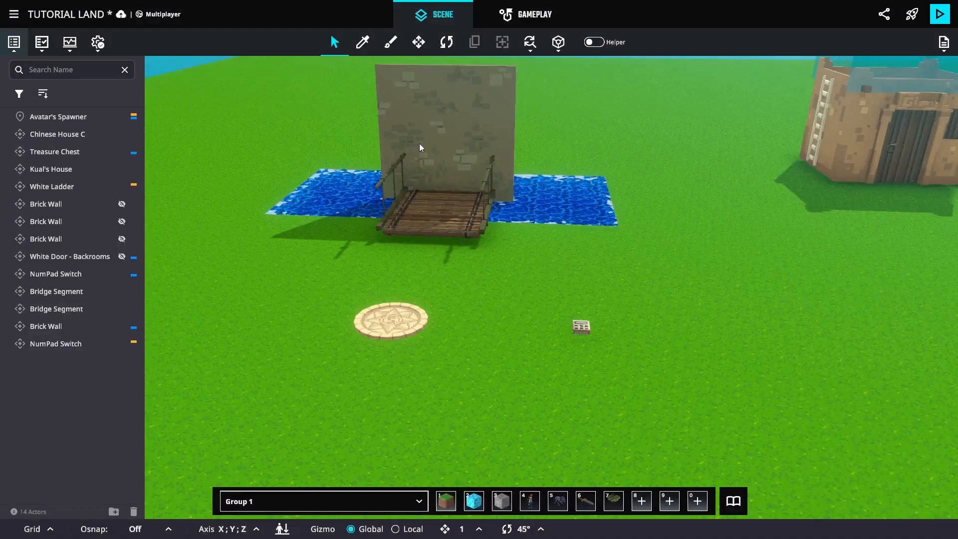
# Make the brick wall on the bridge invisible
pyautogui.click(419, 144)
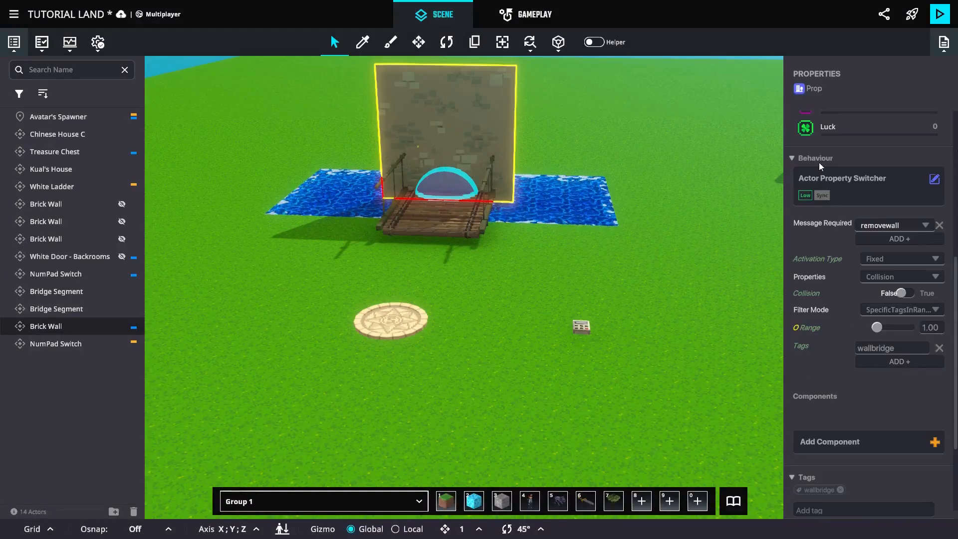
pyautogui.scroll(6, 844, 168)
pyautogui.click(935, 120)
# Place another NumPad Switch from the asset library on the grass between the spawn pad and the bridge
pyautogui.moveTo(465, 268); pyautogui.dragTo(512, 284, button='middle')
pyautogui.click(730, 500)
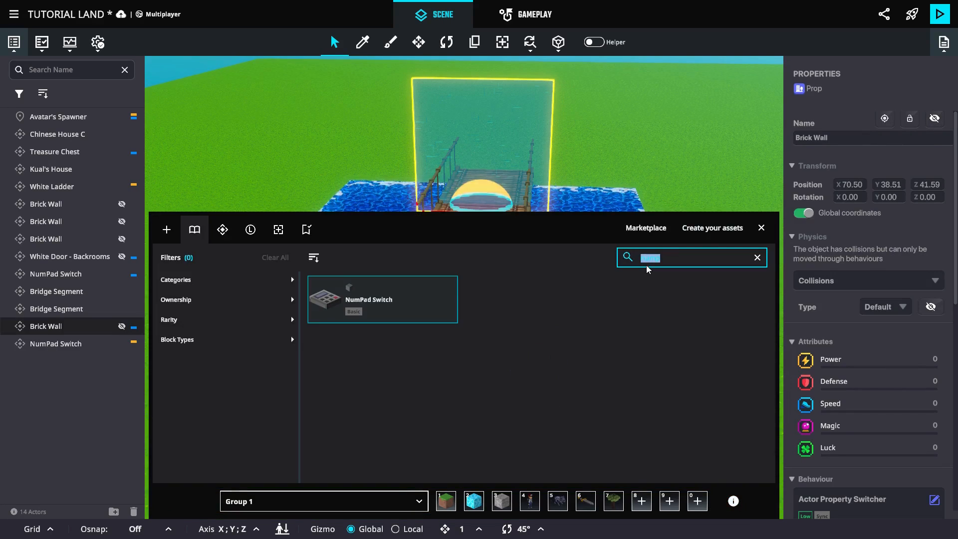
pyautogui.click(407, 299)
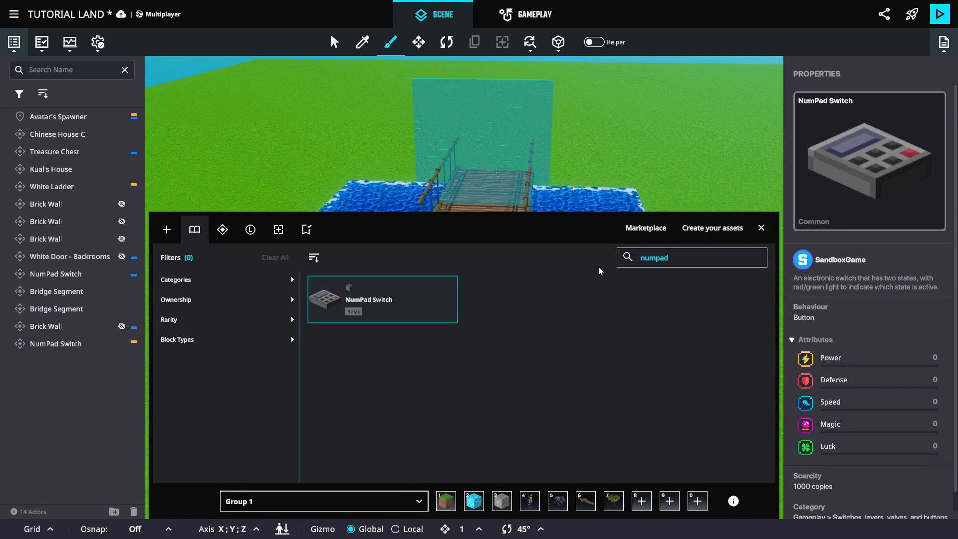
pyautogui.click(761, 231)
pyautogui.click(547, 285)
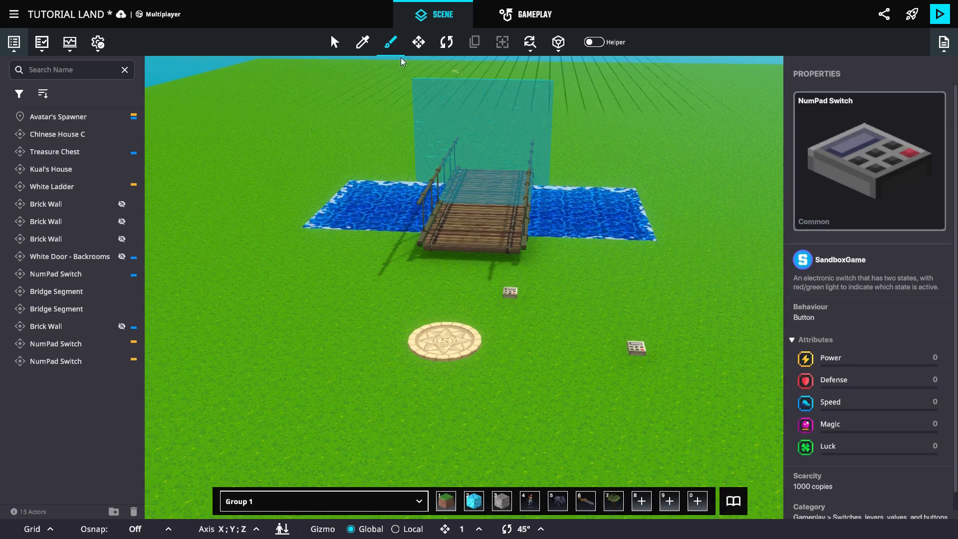
# Remove the Button component from the newly placed NumPad Switch in front of the bridge
pyautogui.click(334, 42)
pyautogui.click(508, 305)
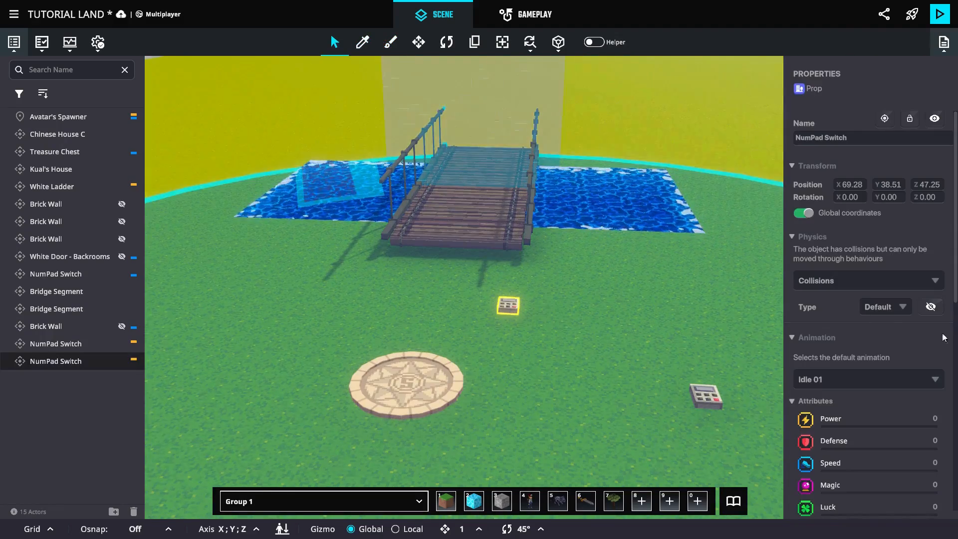
pyautogui.scroll(-4, 896, 363)
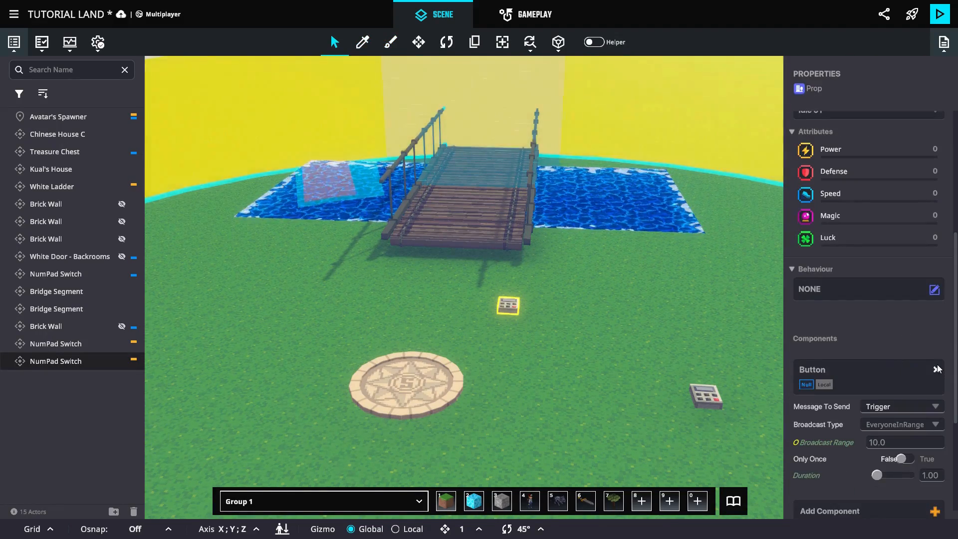
pyautogui.click(937, 369)
pyautogui.scroll(-1, 906, 329)
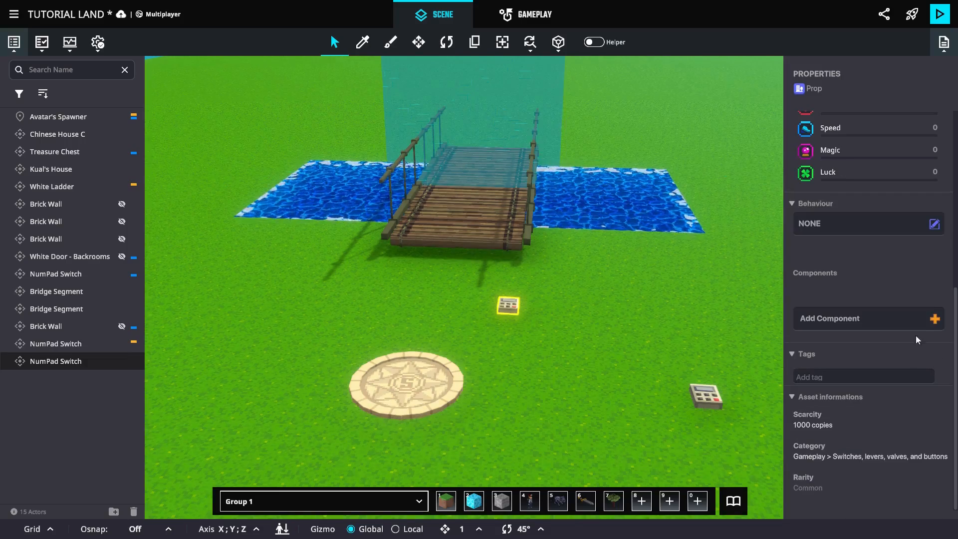
# Add the synced Visual FX component to the NumPad Switch in front of the bridge
pyautogui.click(907, 328)
pyautogui.click(541, 111)
pyautogui.write('v')
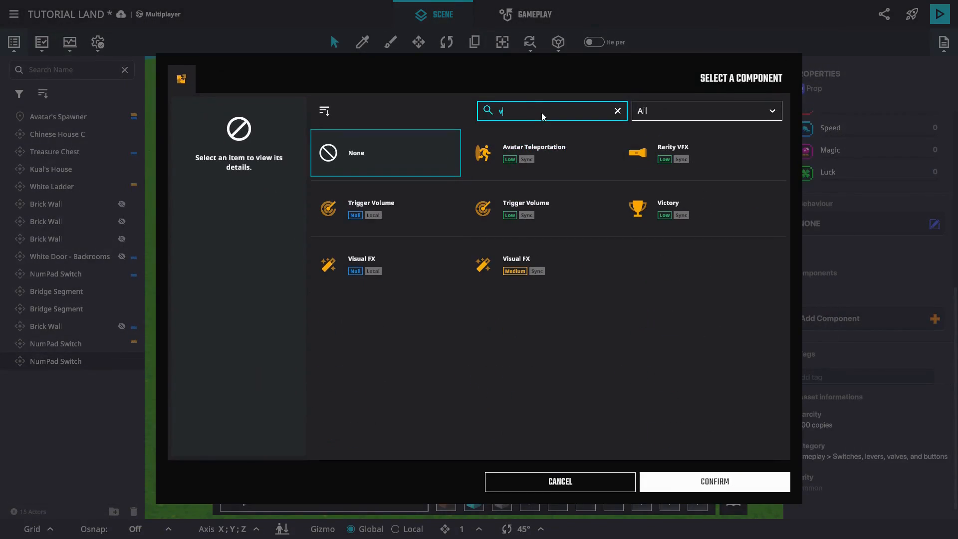
pyautogui.click(524, 264)
pyautogui.click(729, 483)
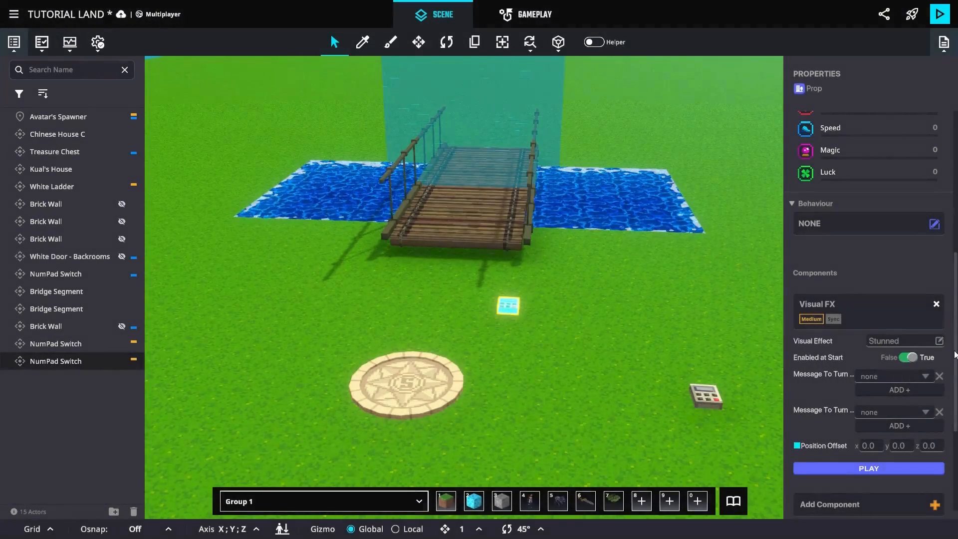
# Compare the smoke effects, set the component's visual effect to ChimneySmoke and play its preview
pyautogui.click(940, 341)
pyautogui.click(568, 106)
pyautogui.write('smoke')
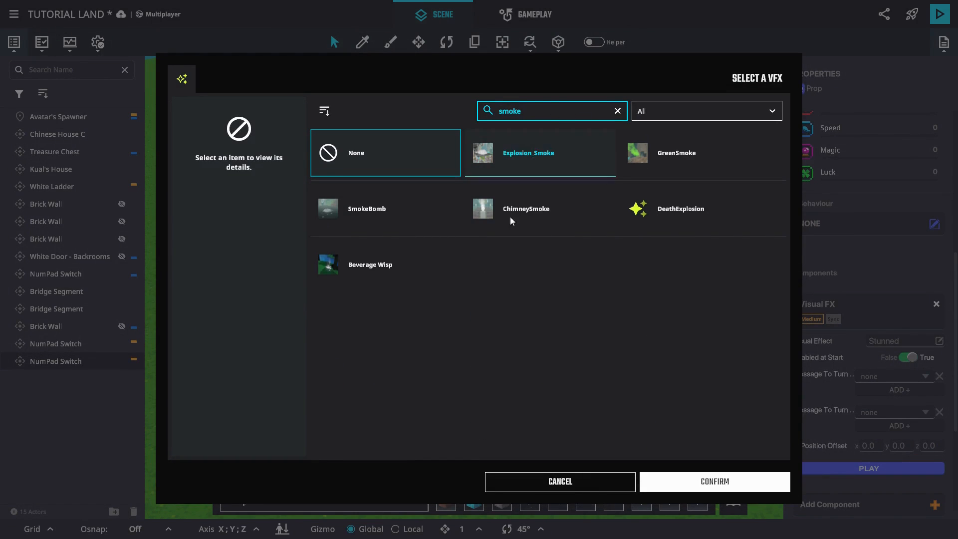
pyautogui.click(370, 212)
pyautogui.click(559, 215)
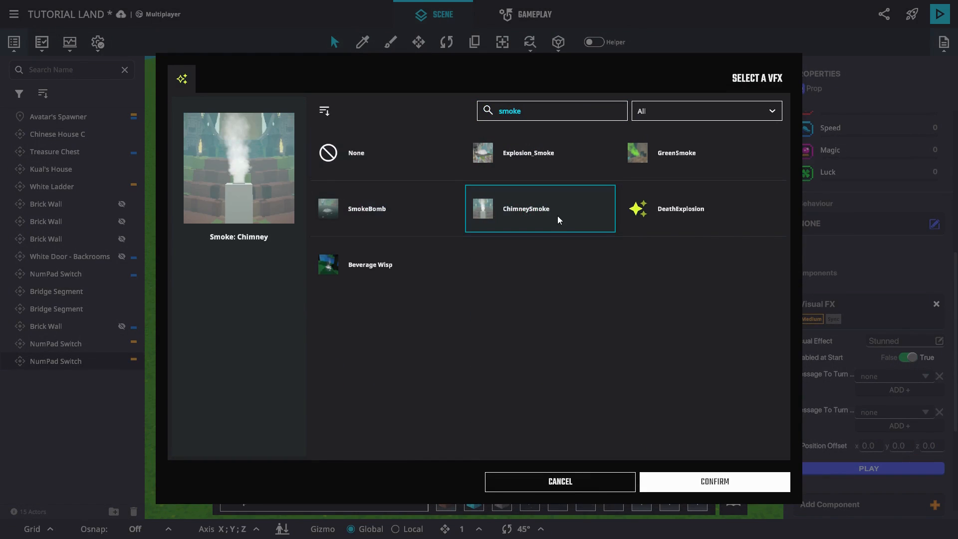
pyautogui.click(672, 160)
pyautogui.click(699, 216)
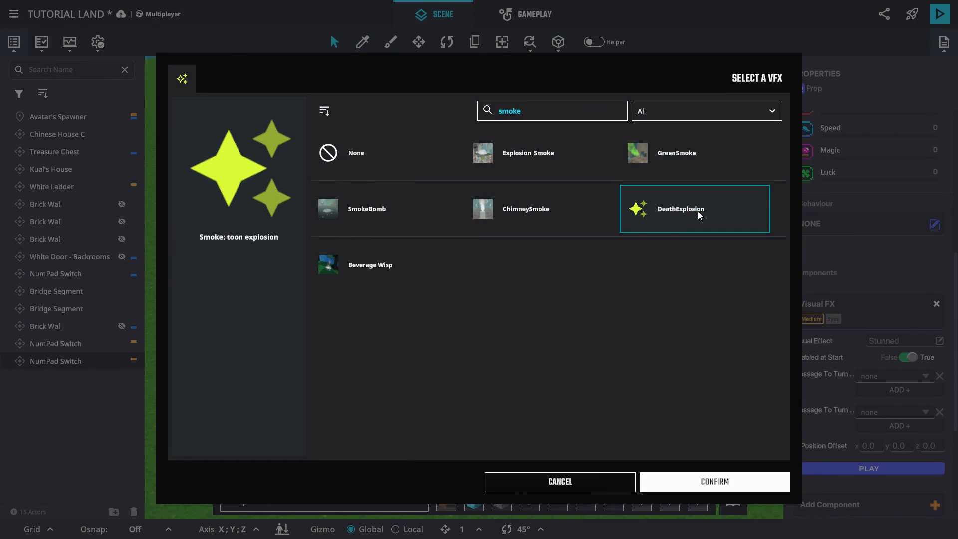
pyautogui.click(376, 267)
pyautogui.click(385, 211)
pyautogui.click(514, 153)
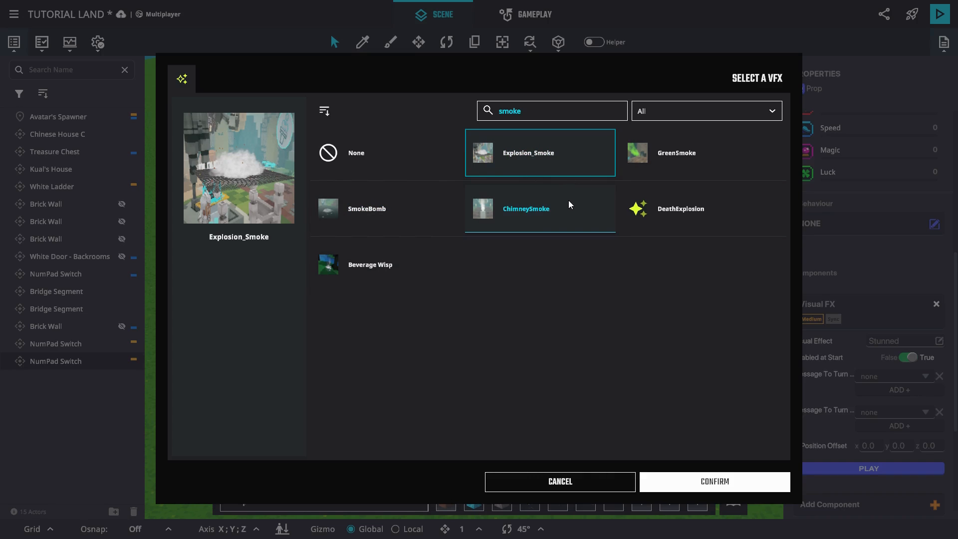
pyautogui.click(734, 486)
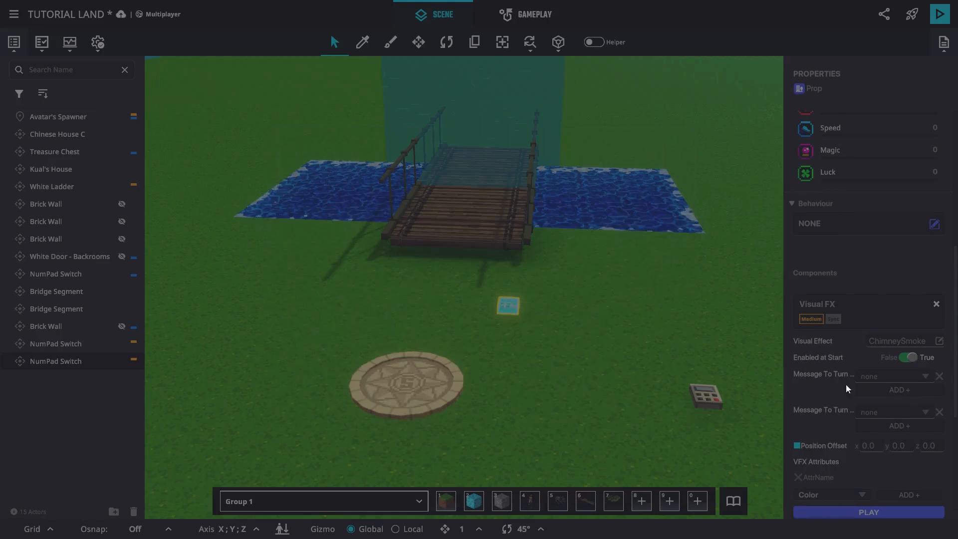
pyautogui.click(889, 511)
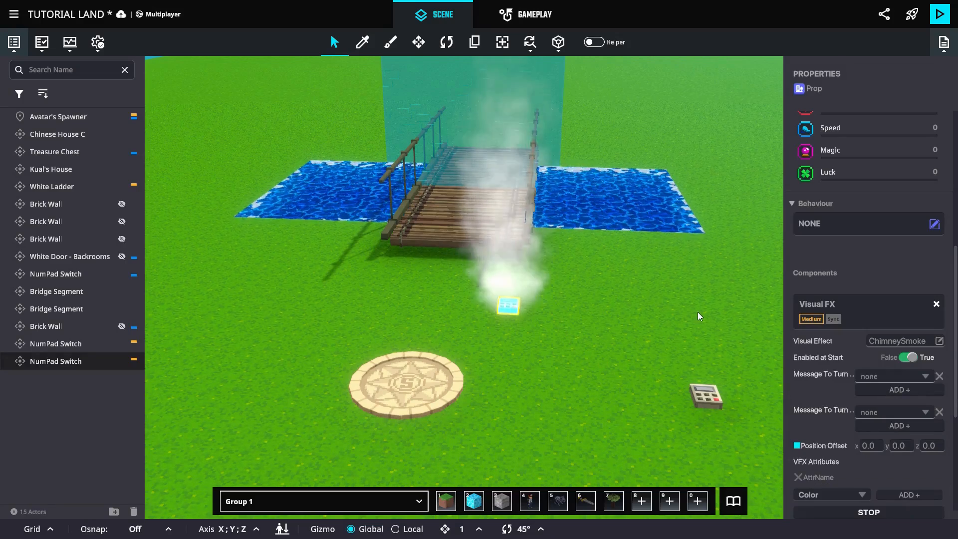
# Add the Color attribute to the ChimneySmoke effect and set it to dark purple
pyautogui.scroll(-3, 869, 375)
pyautogui.click(909, 405)
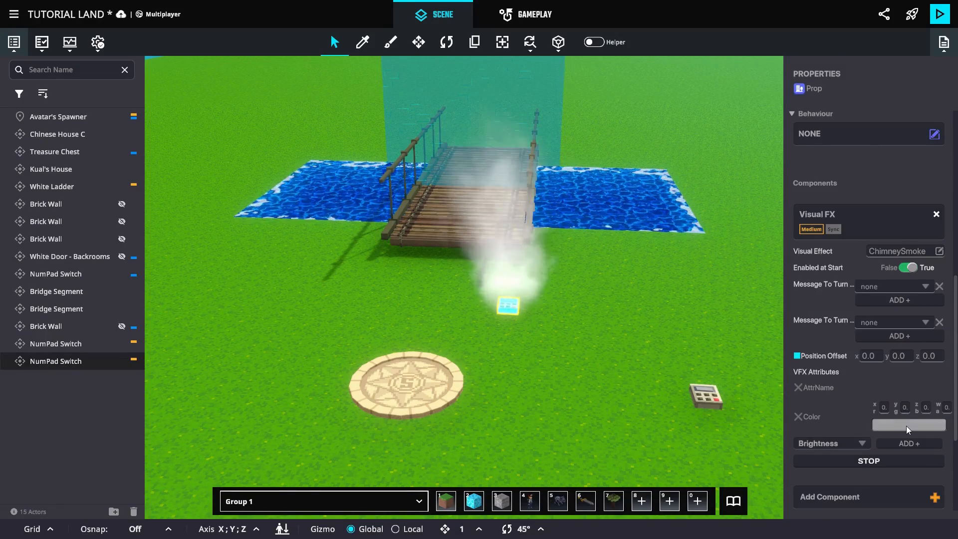
pyautogui.click(907, 426)
pyautogui.click(846, 336)
pyautogui.click(875, 296)
pyautogui.click(884, 405)
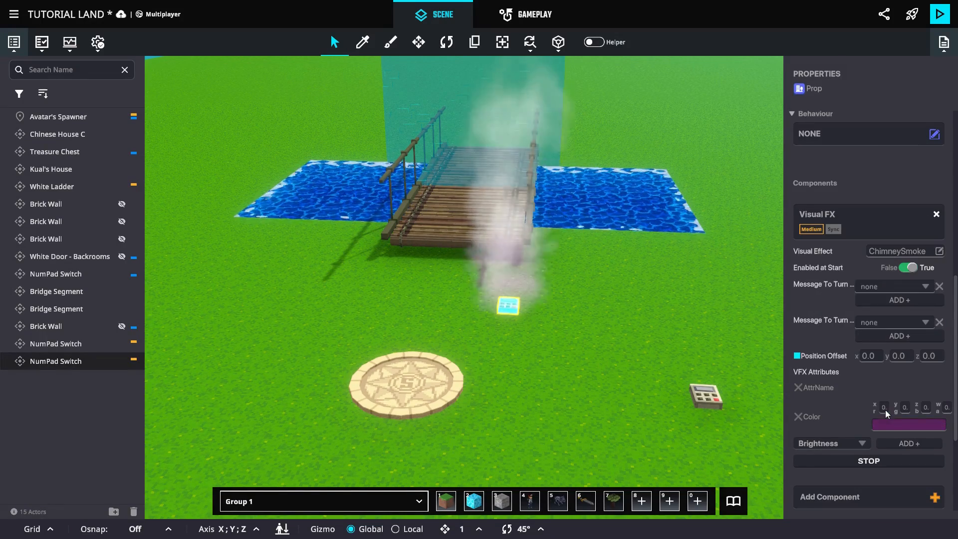
# Change the smoke color to dark blue and restart the effect preview
pyautogui.click(897, 424)
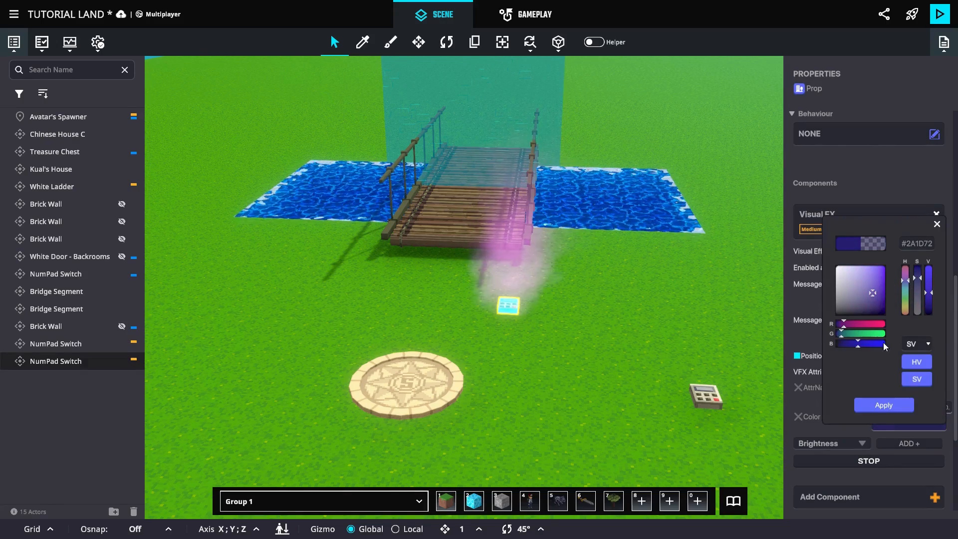
pyautogui.click(885, 405)
pyautogui.click(864, 461)
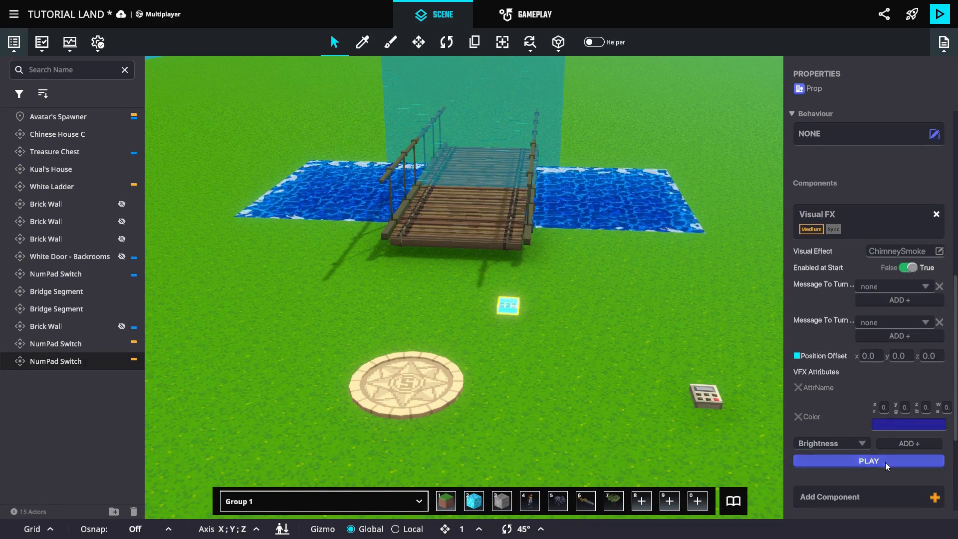
pyautogui.click(844, 461)
# Add the Brightness attribute at its maximum and the Wind attribute to the smoke effect, trying strong wind values
pyautogui.click(888, 445)
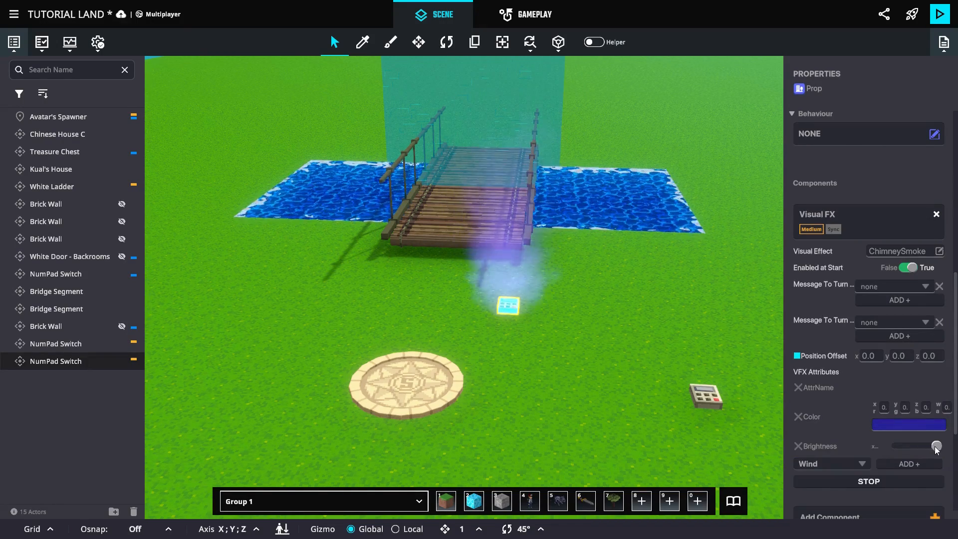
pyautogui.scroll(-1, 910, 468)
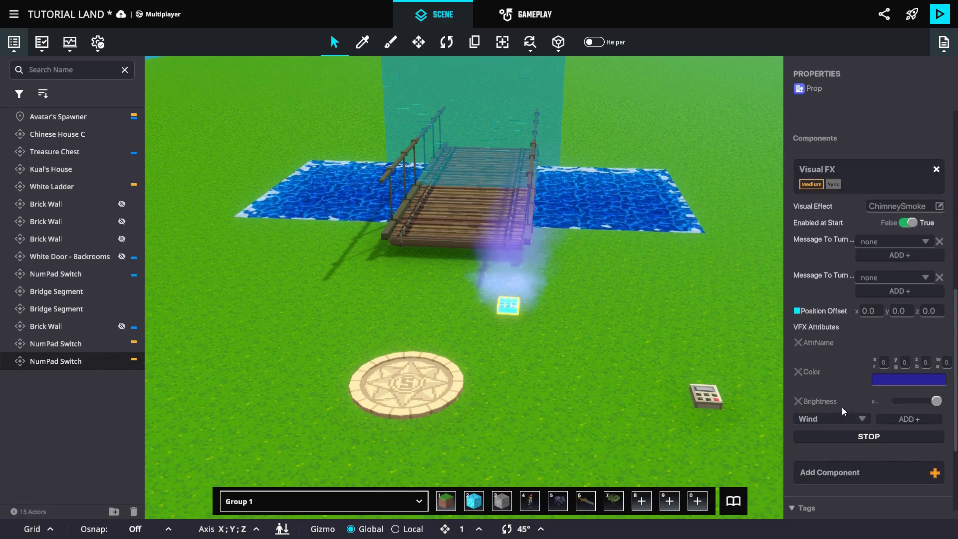
pyautogui.click(916, 421)
pyautogui.moveTo(916, 438); pyautogui.dragTo(937, 438)
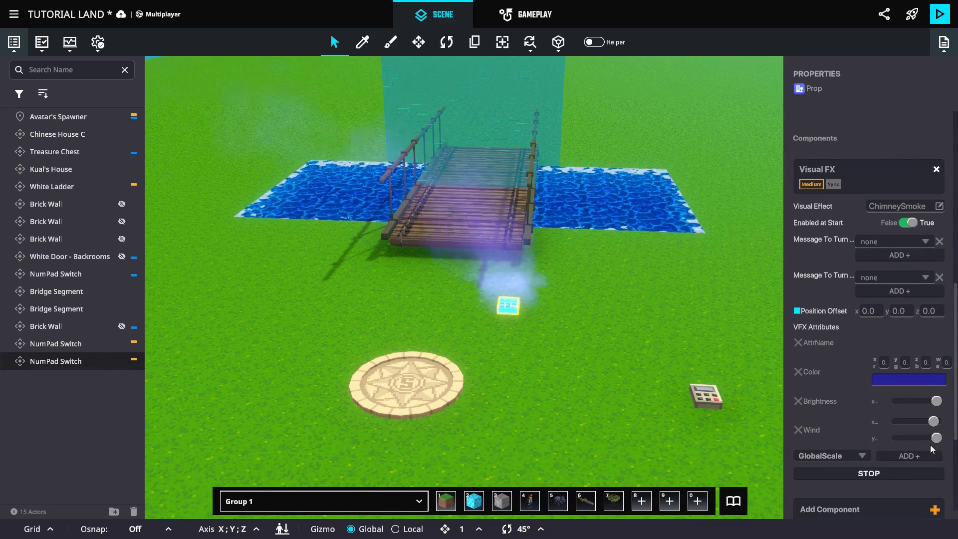
# Add the GlobalScale attribute to the smoke effect and raise it to about two thirds of its range
pyautogui.scroll(-1, 882, 459)
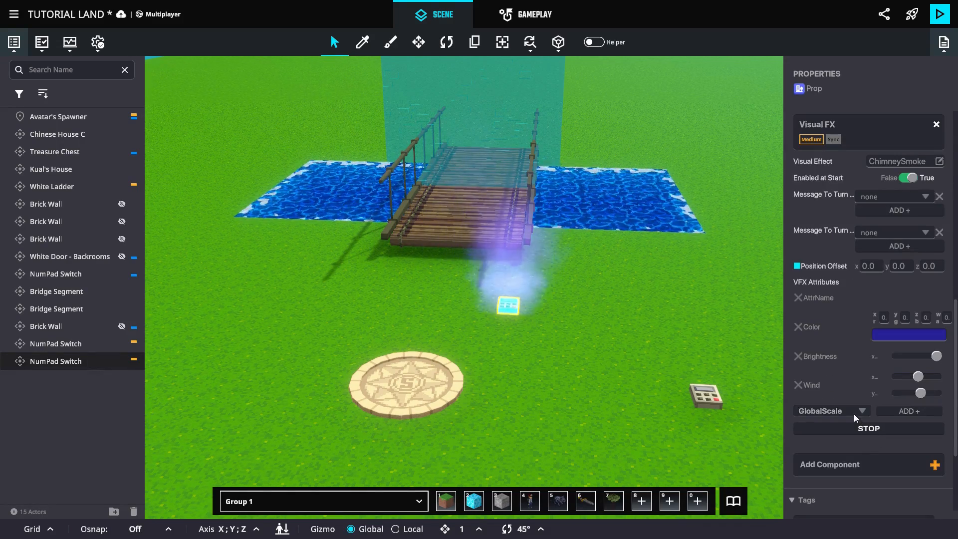
pyautogui.click(912, 415)
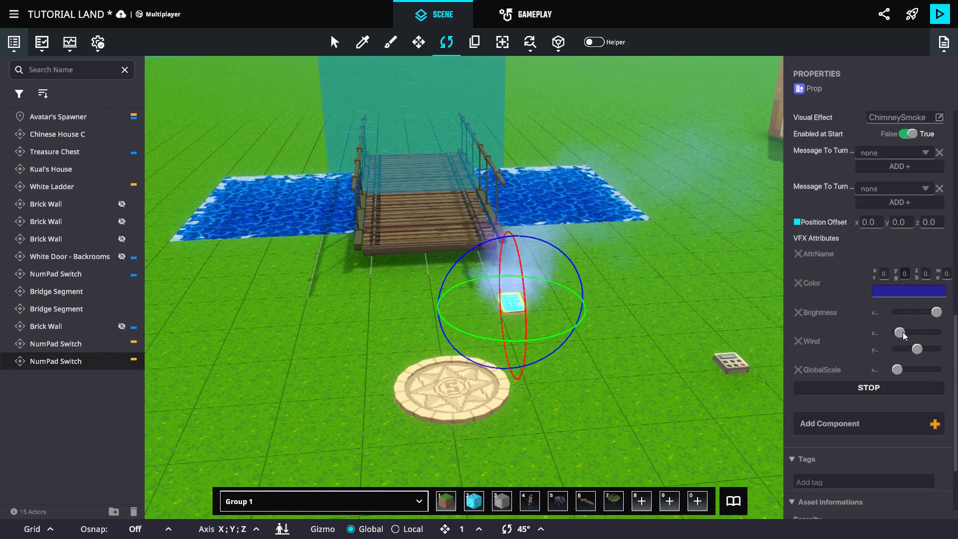
pyautogui.moveTo(899, 370); pyautogui.dragTo(927, 371)
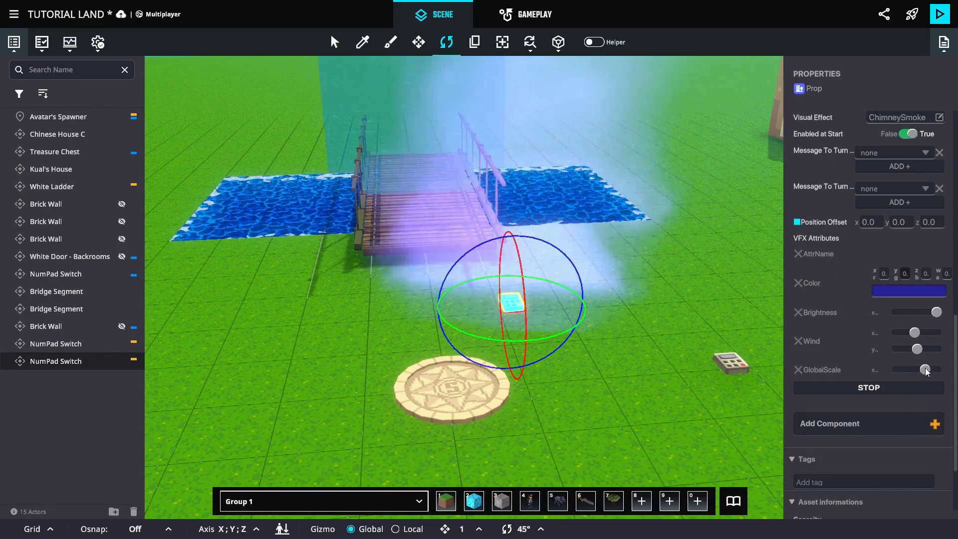
# Move the smoking NumPad Switch onto the bridge, at the foot of the invisible wall
pyautogui.moveTo(433, 250); pyautogui.dragTo(386, 143, button='right')
pyautogui.click(419, 42)
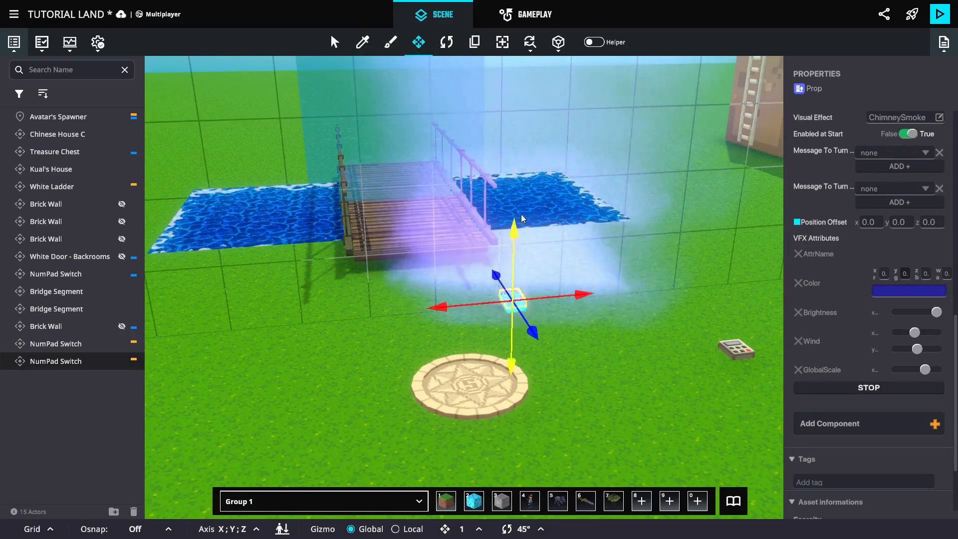
pyautogui.moveTo(531, 327); pyautogui.dragTo(419, 183)
pyautogui.moveTo(444, 189); pyautogui.dragTo(426, 370, button='right')
pyautogui.moveTo(400, 307); pyautogui.dragTo(331, 307)
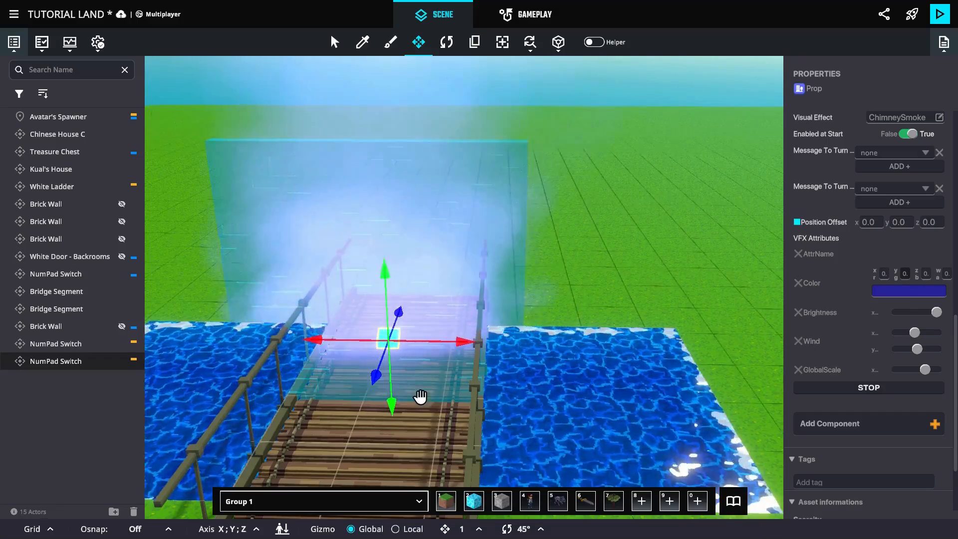
# Duplicate the smoking NumPad Switch twice and space the three switches in a row across the bridge at the invisible wall
pyautogui.moveTo(421, 398); pyautogui.dragTo(382, 298, button='right')
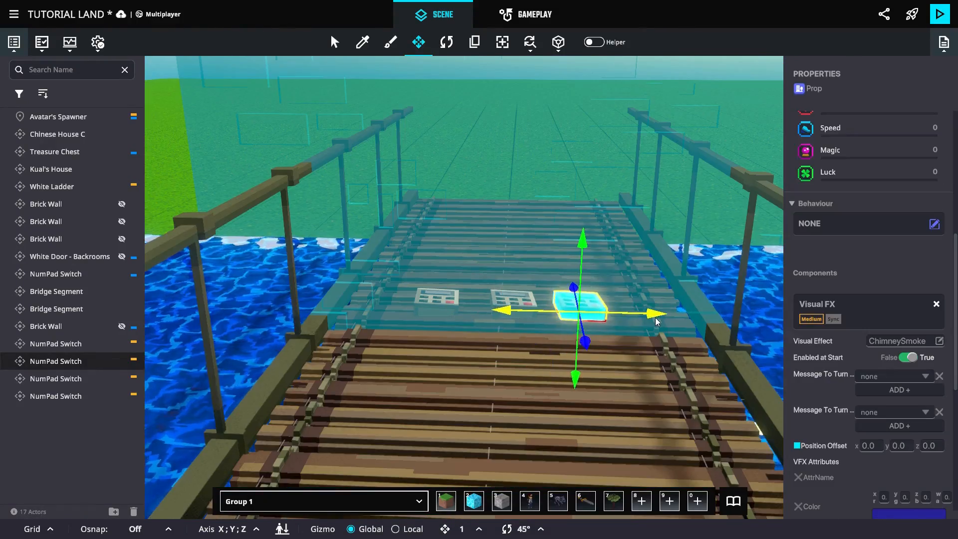
pyautogui.moveTo(657, 322); pyautogui.dragTo(678, 322)
pyautogui.moveTo(682, 323); pyautogui.dragTo(920, 430, button='middle')
pyautogui.scroll(-2, 920, 429)
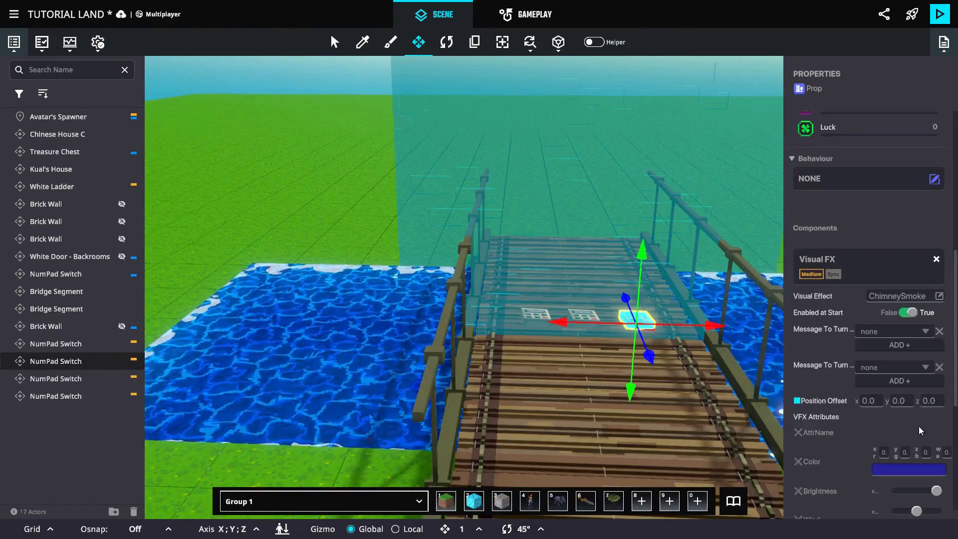
pyautogui.moveTo(749, 459); pyautogui.dragTo(699, 366, button='middle')
pyautogui.scroll(-3, 699, 363)
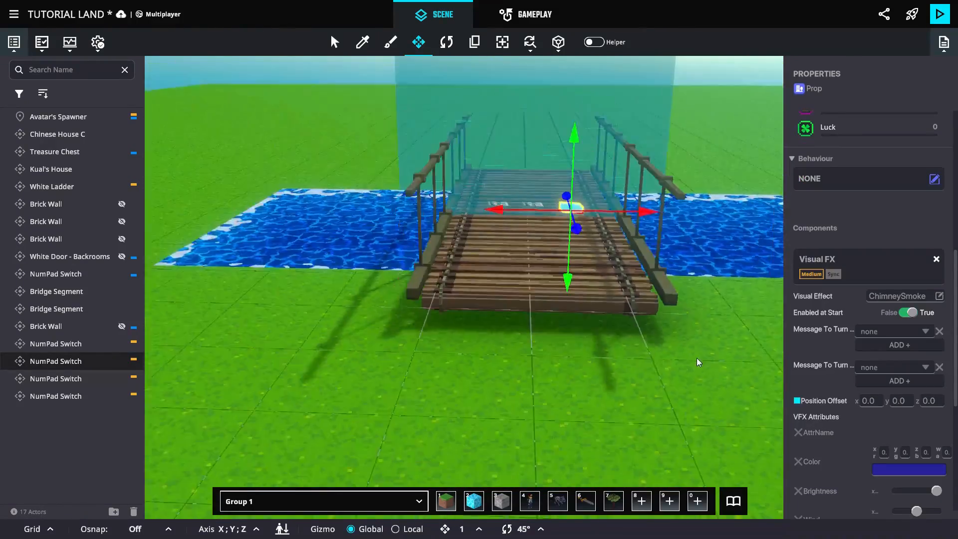
pyautogui.scroll(-3, 863, 399)
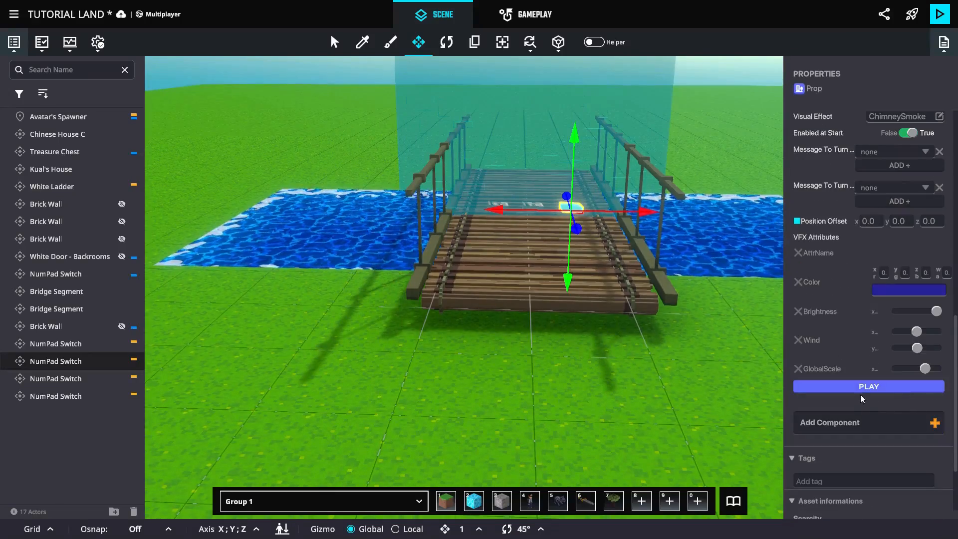
pyautogui.moveTo(671, 272)
pyautogui.mouseDown(button='middle')
pyautogui.moveTo(659, 281)
pyautogui.moveTo(671, 275)
pyautogui.mouseUp(button='middle')
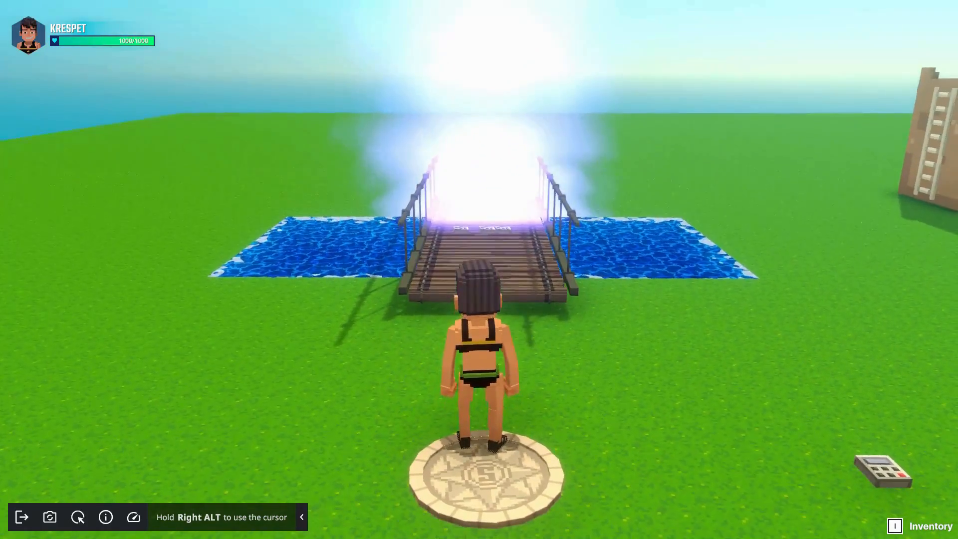
# Playtest the bridge by walking and jumping up to the three smoking switches at the invisible wall
pyautogui.press('w')
pyautogui.press('space')
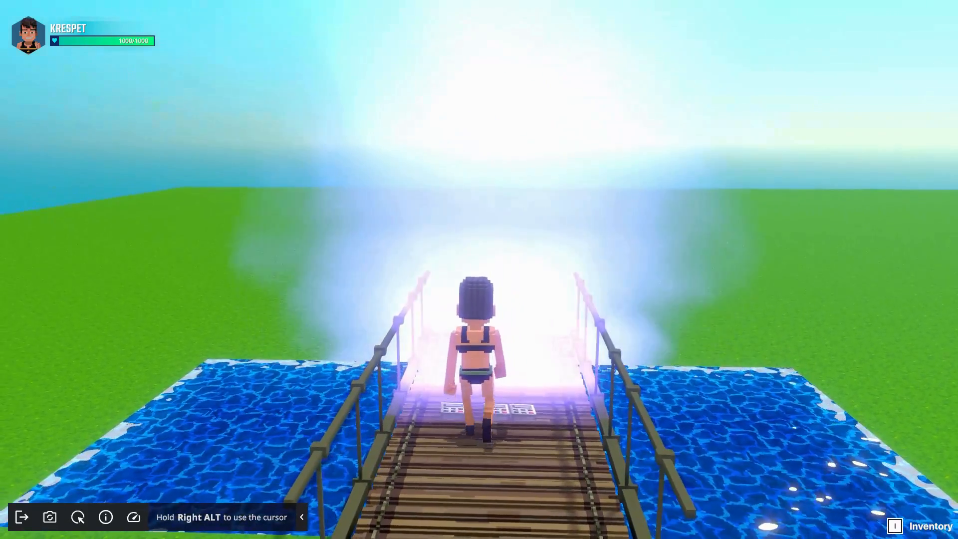
pyautogui.press('s')
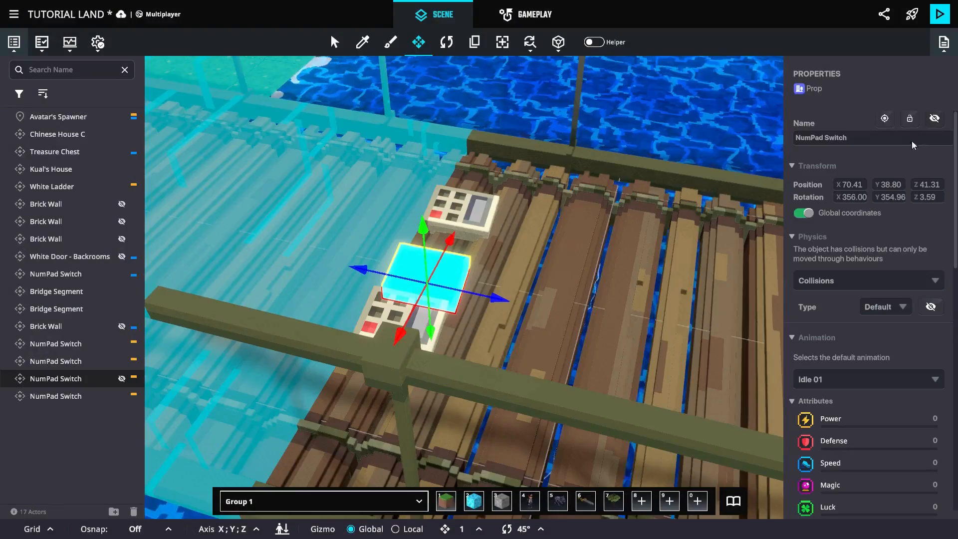
# Make the three NumPad Switches on the bridge invisible and set their physics to No Collisions
pyautogui.click(898, 141)
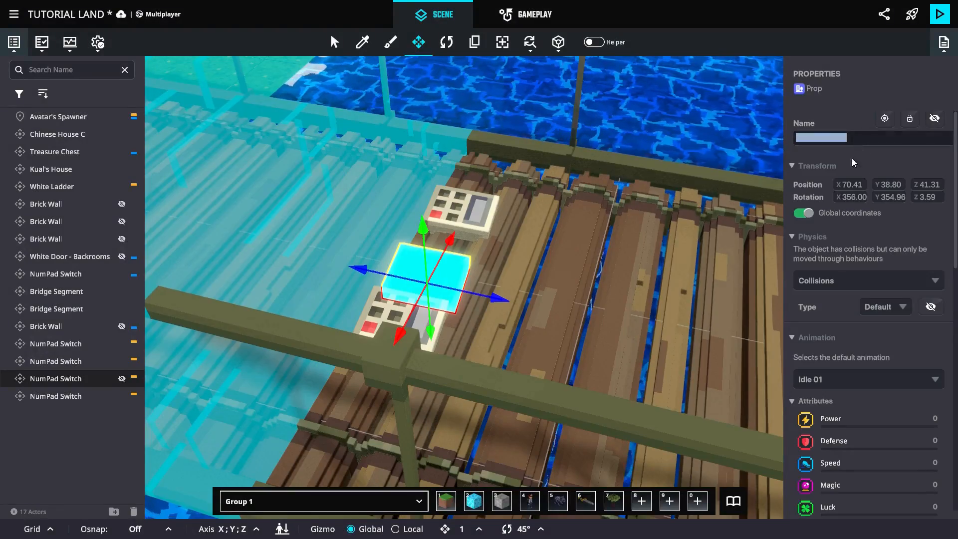
pyautogui.click(878, 288)
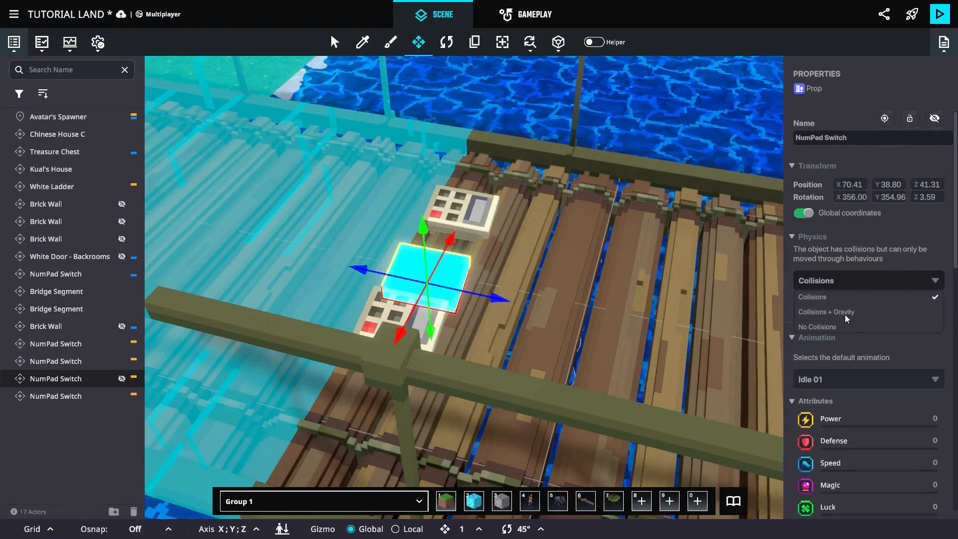
pyautogui.click(823, 327)
pyautogui.moveTo(509, 314); pyautogui.dragTo(349, 329, button='right')
# Set the message that turns off the Visual FX to removewall on each of the three bridge NumPad Switches
pyautogui.click(383, 304)
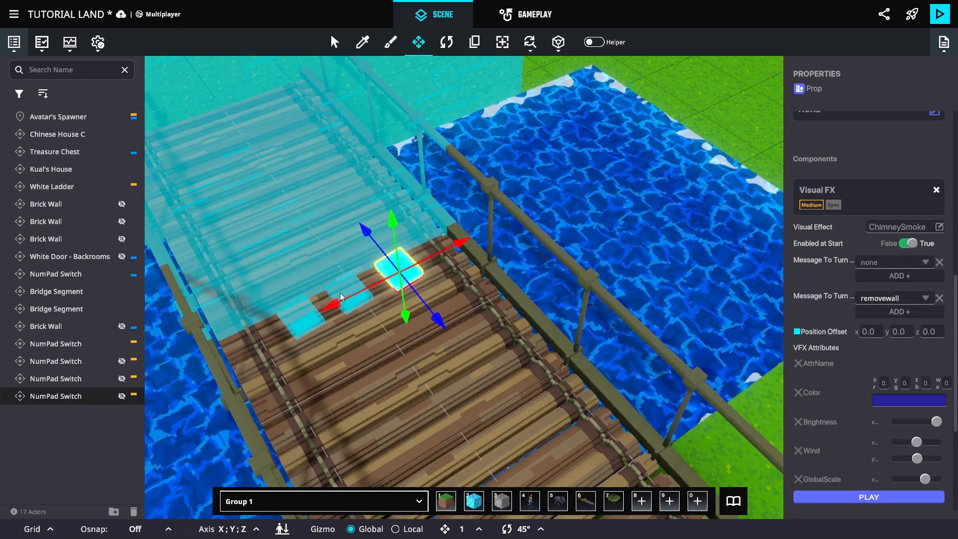
pyautogui.click(340, 297)
pyautogui.click(879, 324)
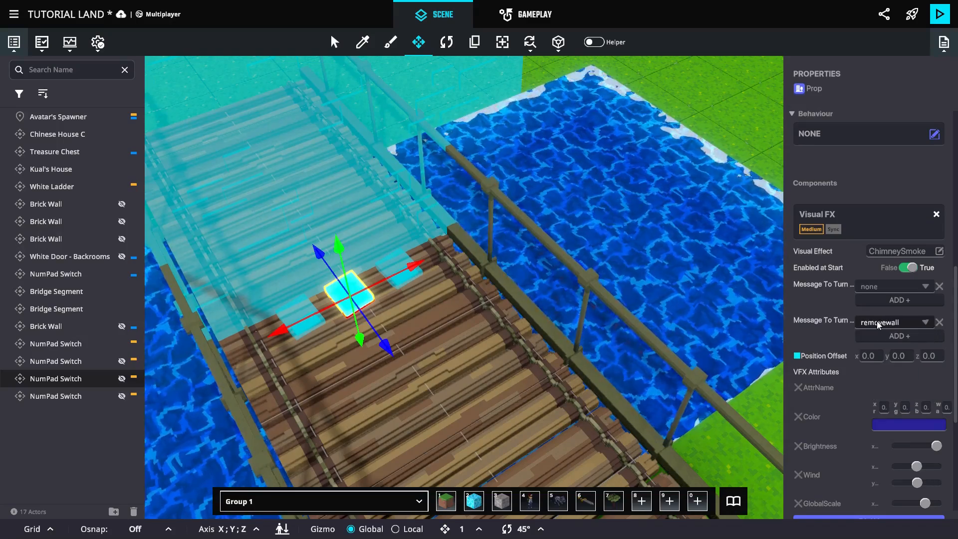
pyautogui.click(301, 308)
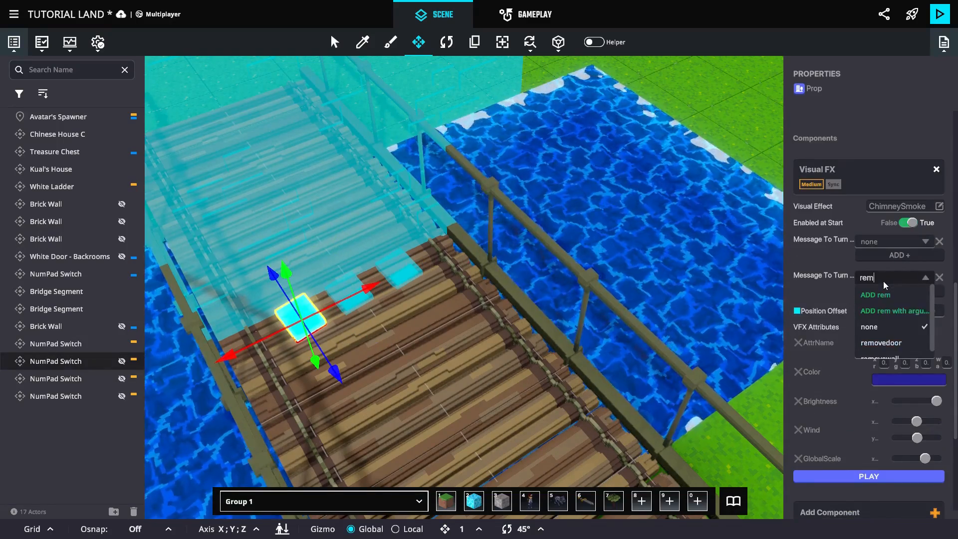
pyautogui.click(887, 294)
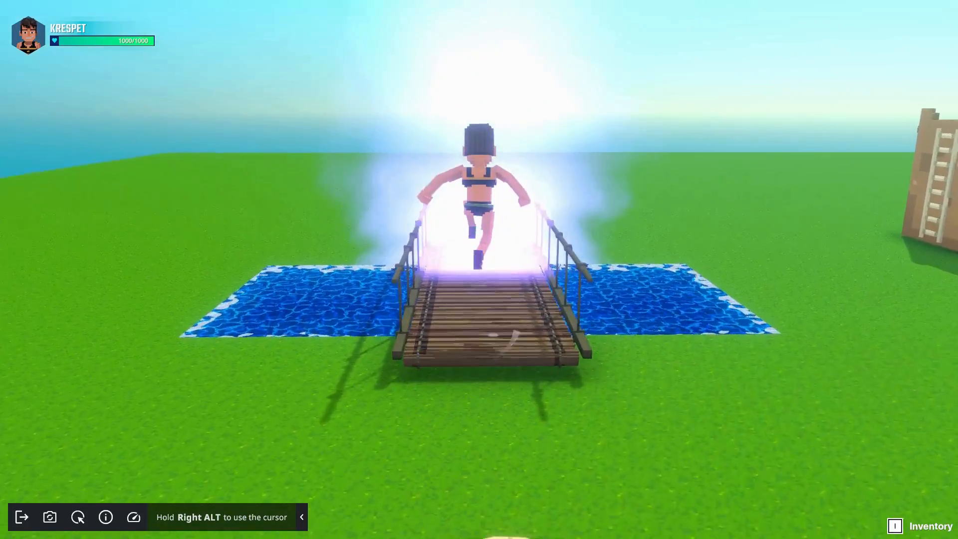
# Playtest the bridge by walking into the smoking wall, activating the NumPad Switch near the spawn, and crossing the bridge
pyautogui.press('w')
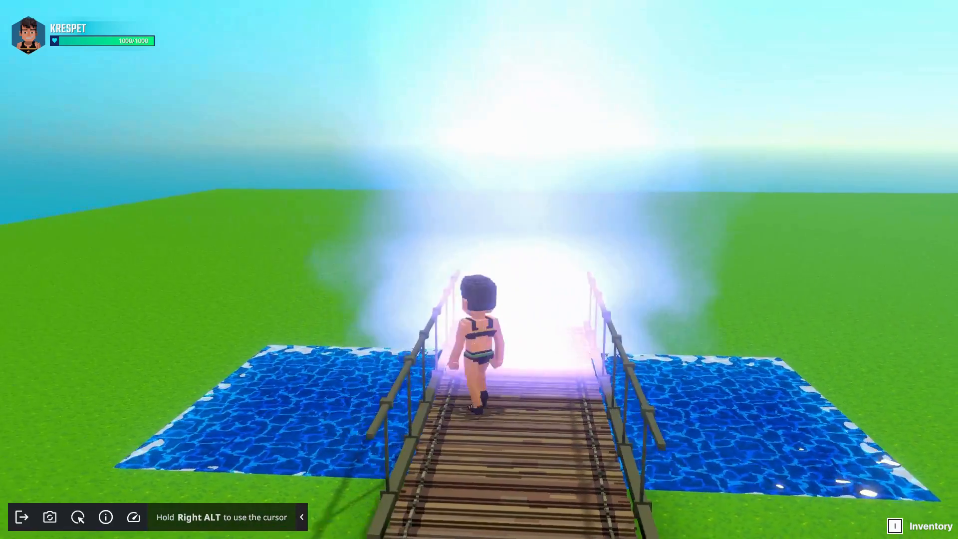
pyautogui.press('s')
pyautogui.press('d')
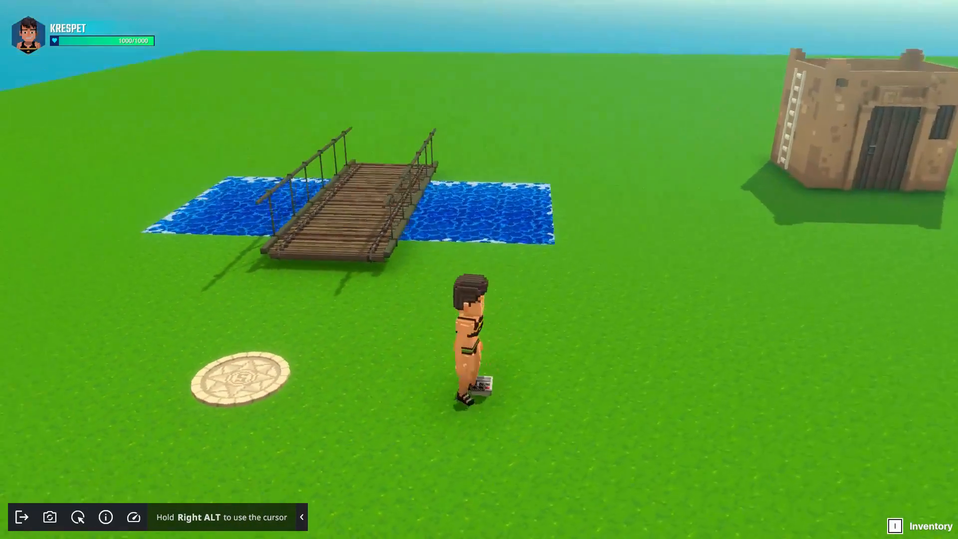
pyautogui.press('w')
pyautogui.press('space')
pyautogui.press('space')
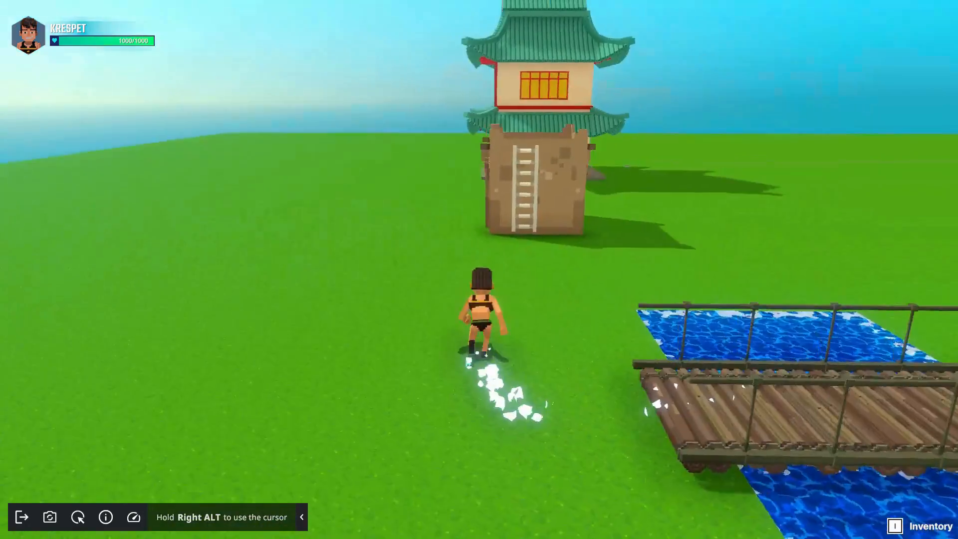
# Climb the ladder onto the small house's roof, test jumping around its edges, and head for the Chinese house
pyautogui.press('d')
pyautogui.press('w')
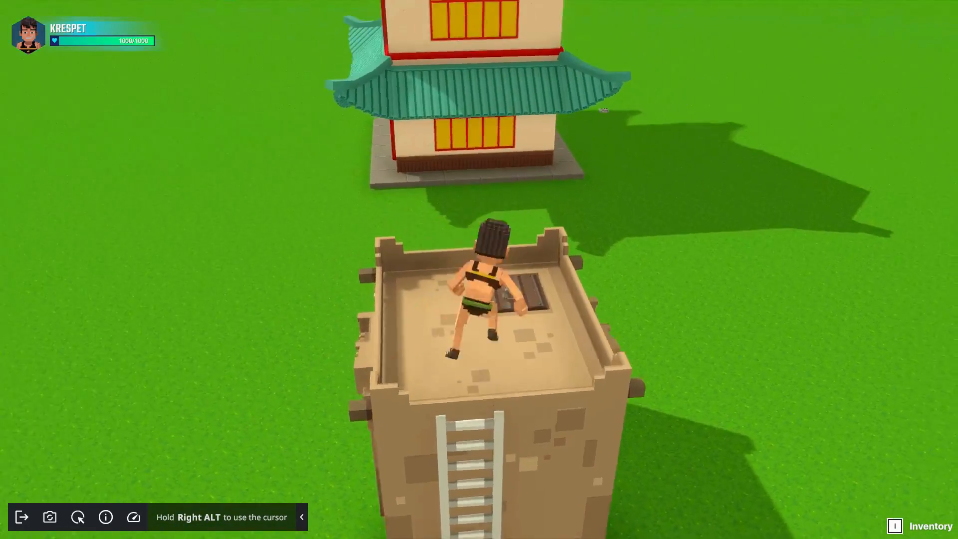
pyautogui.press('space')
pyautogui.press('space')
pyautogui.press('space')
pyautogui.press('space')
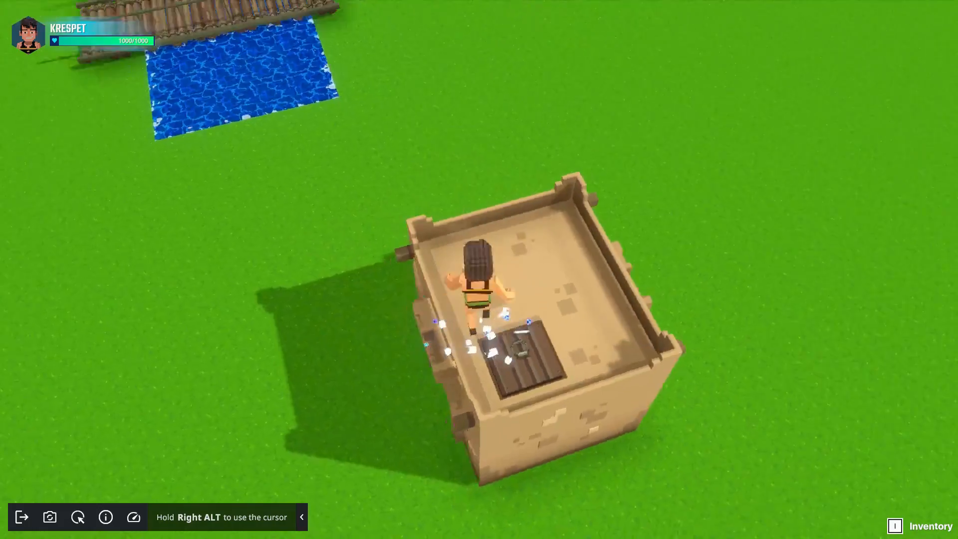
pyautogui.press('space')
pyautogui.press('space')
pyautogui.press('w')
pyautogui.press('w')
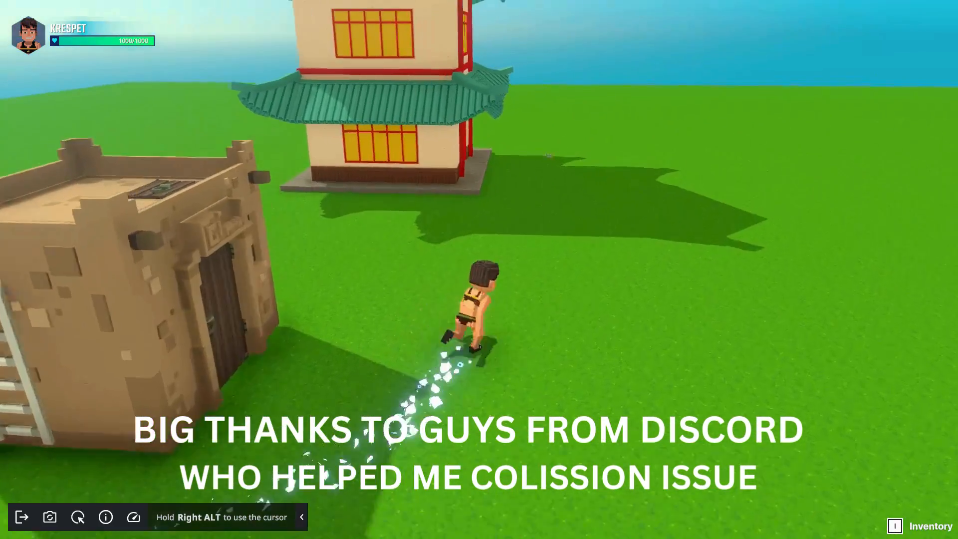
# Test the Chinese house's doorway barrier, activate the NumPad Switch beside the house, and walk inside to the chest
pyautogui.press('w')
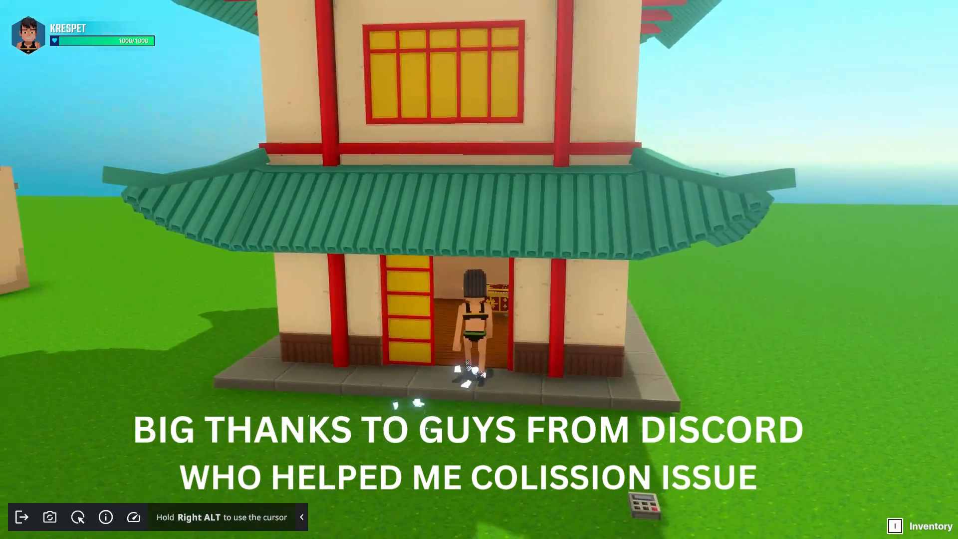
pyautogui.press('d')
pyautogui.press('w')
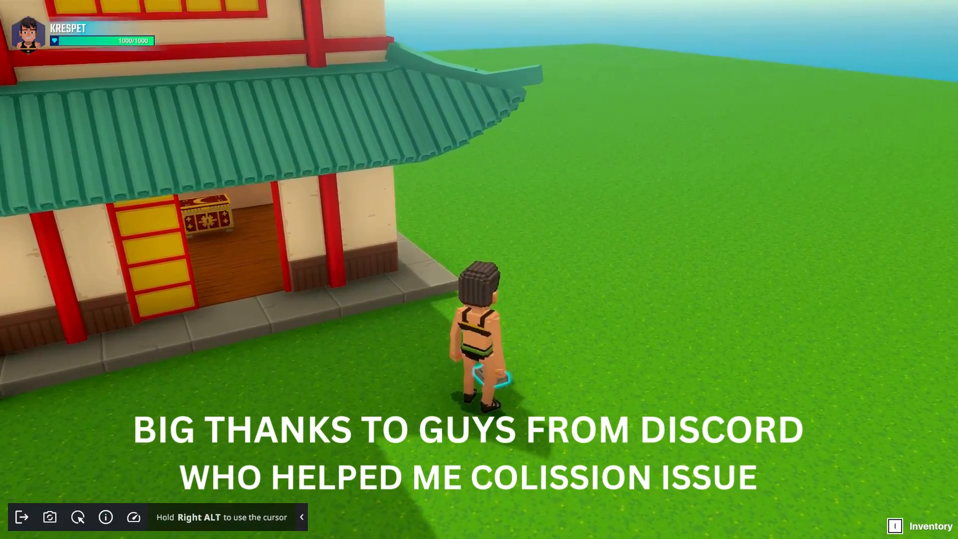
pyautogui.press('a')
pyautogui.press('w')
pyautogui.press('w')
pyautogui.press('s')
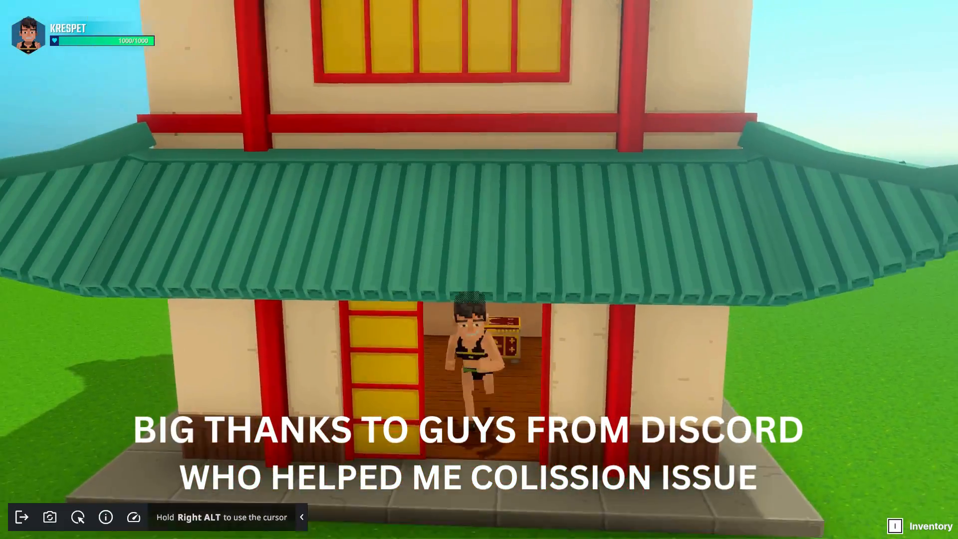